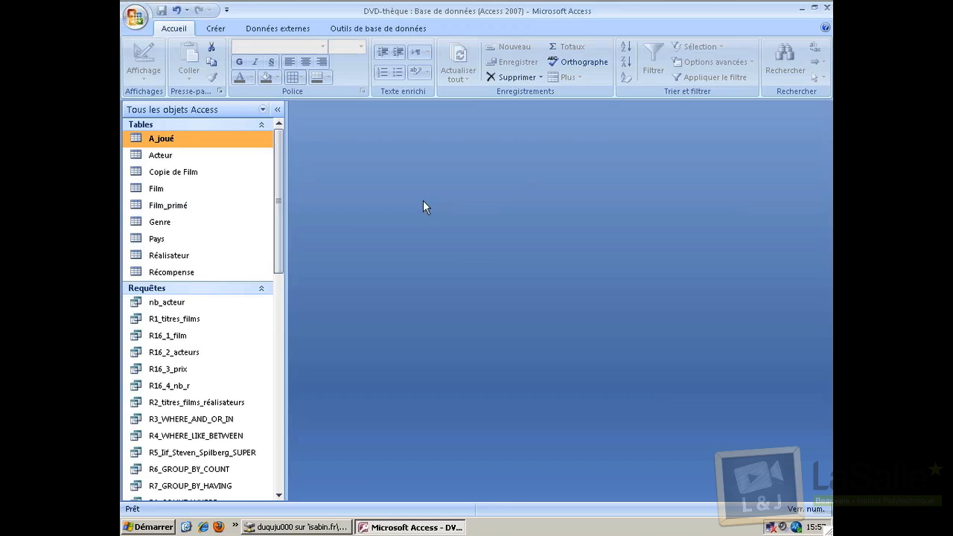
# Open the database's relationships diagram to examine how the tables are linked.
pyautogui.click(203, 30)
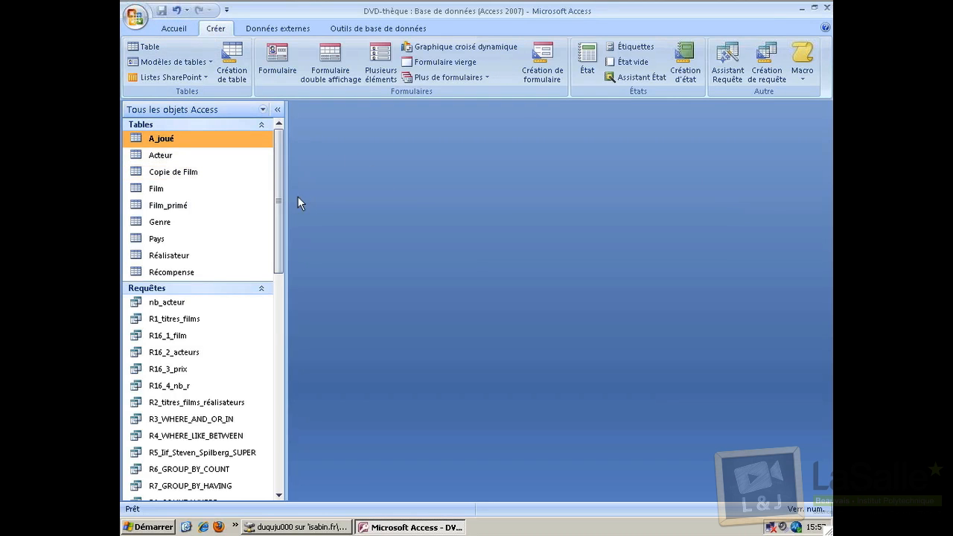
pyautogui.click(285, 28)
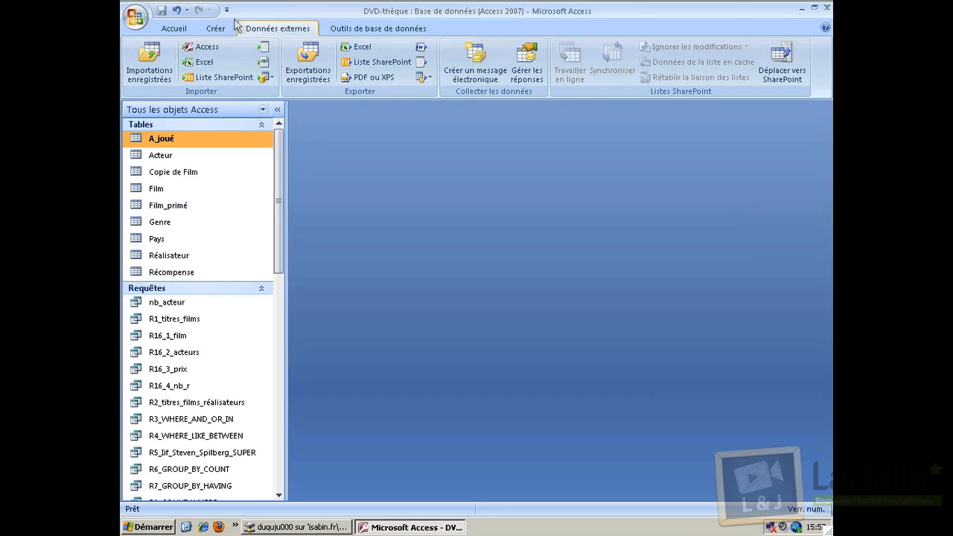
pyautogui.click(340, 28)
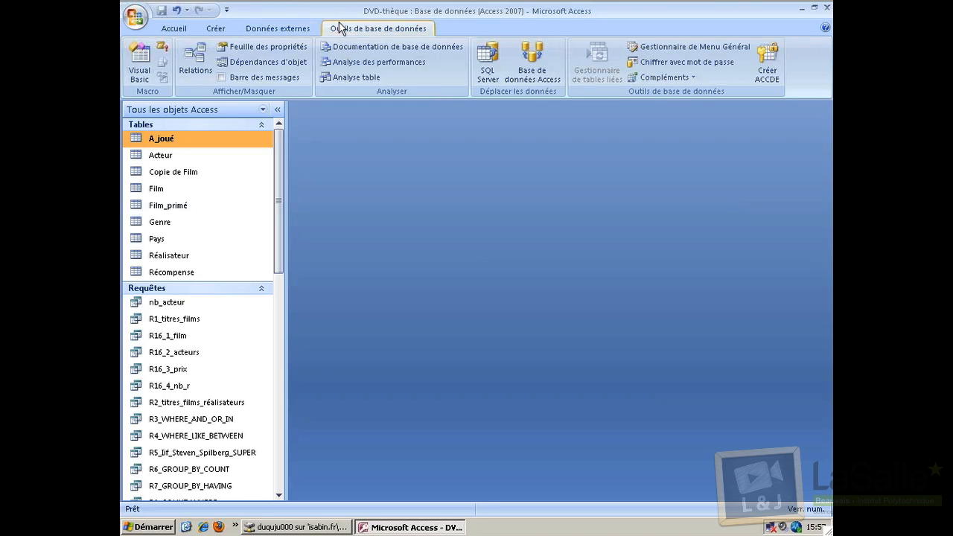
pyautogui.click(195, 60)
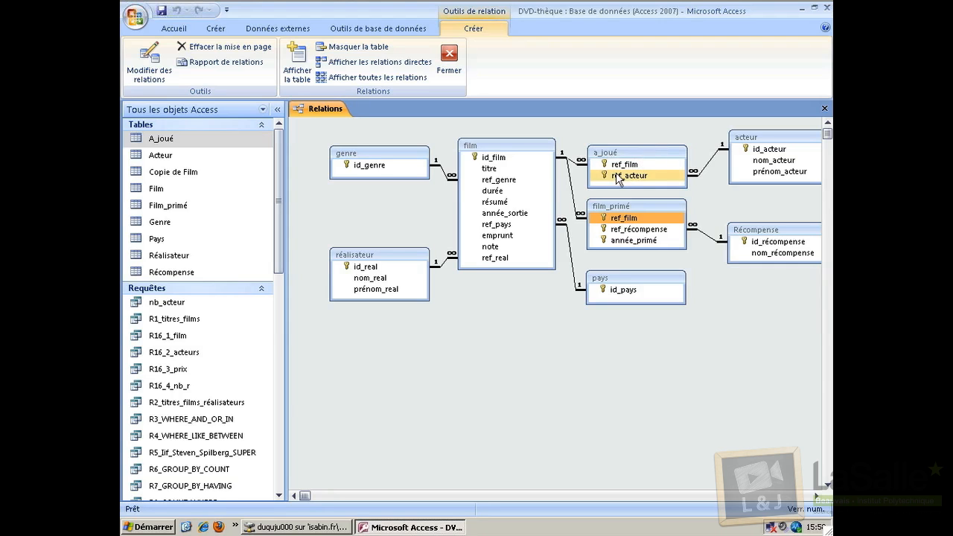
# Start the report wizard and choose the Film table as the source of its fields.
pyautogui.click(218, 32)
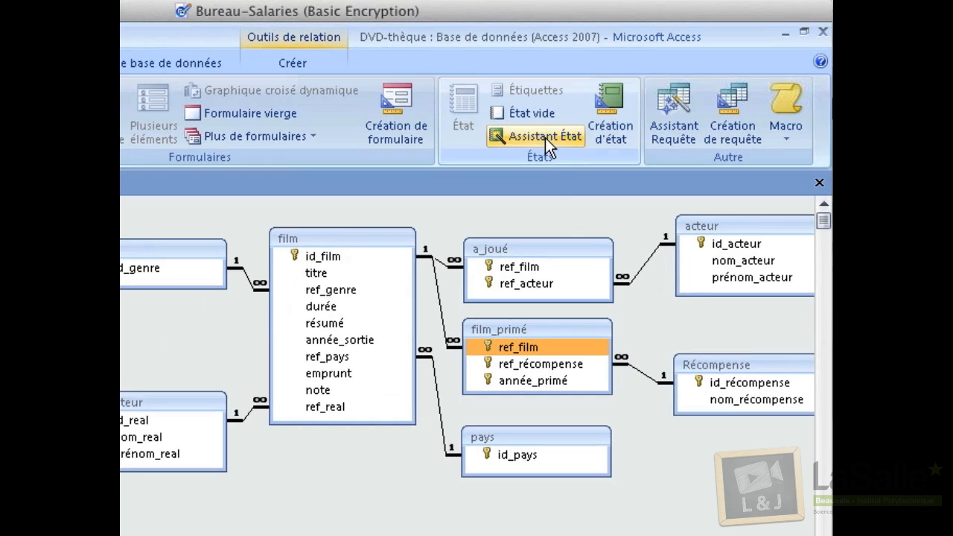
pyautogui.click(545, 137)
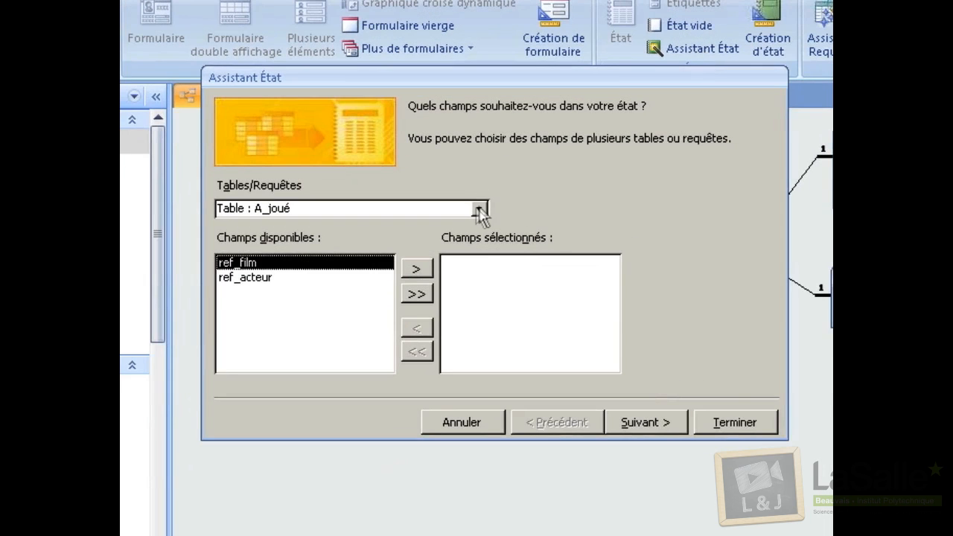
pyautogui.click(480, 210)
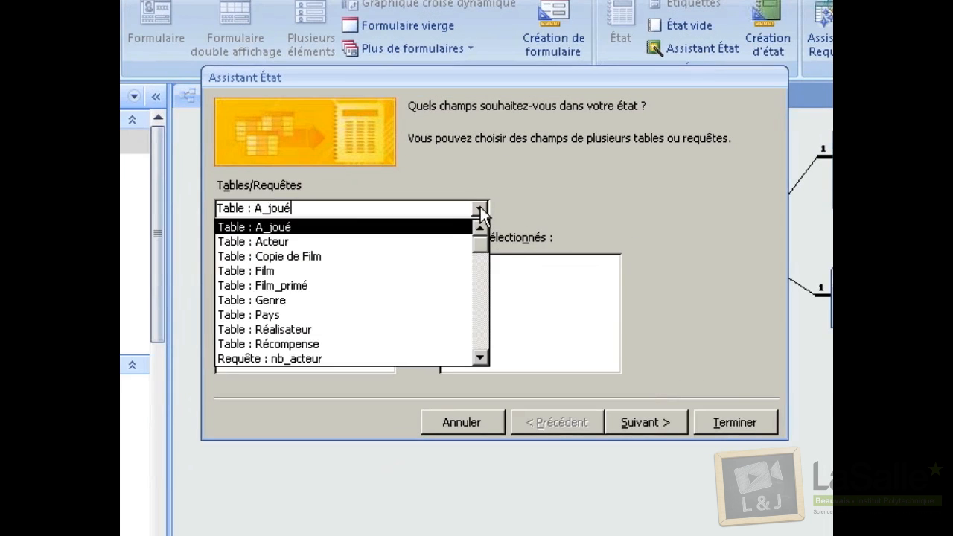
pyautogui.click(402, 270)
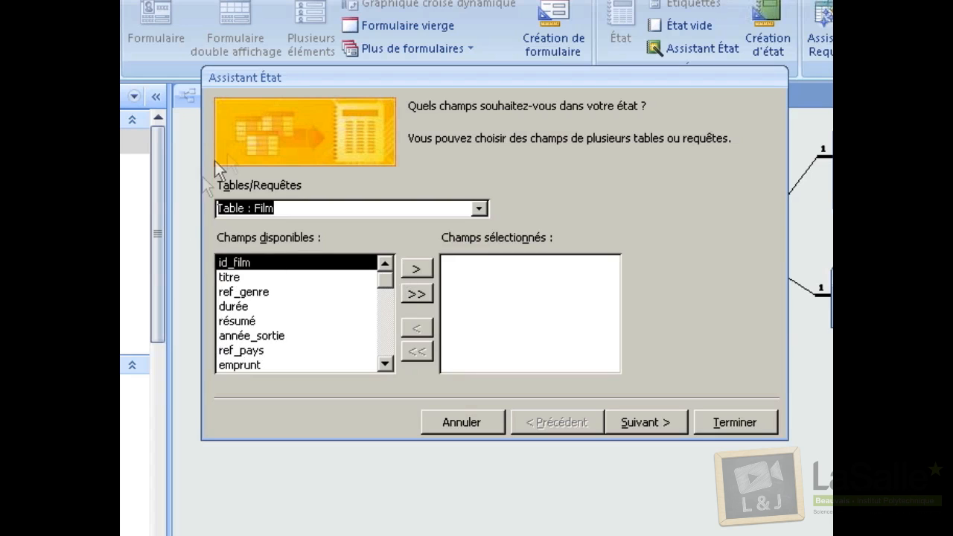
# Add the fields id_film, titre, année_sortie and ref_genre to the report and continue to the grouping options.
pyautogui.click(416, 268)
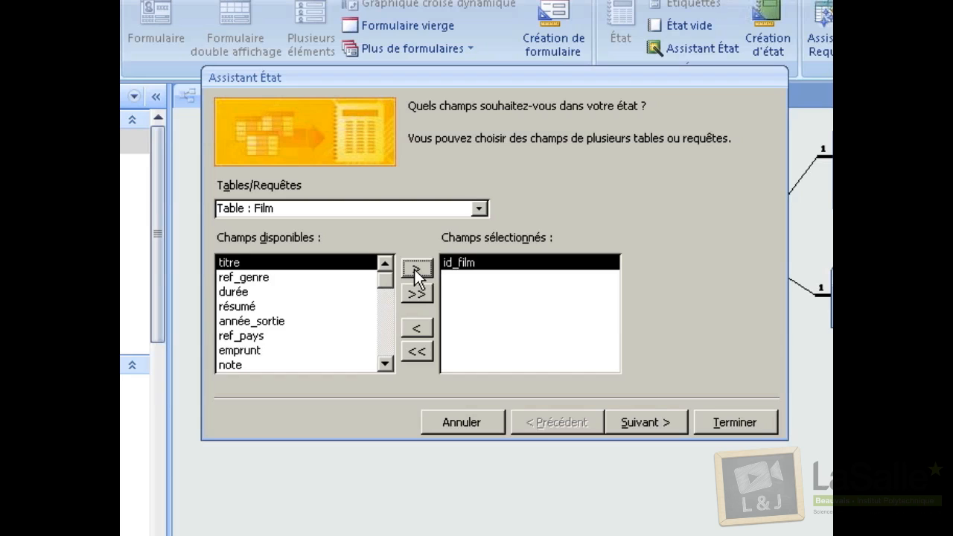
pyautogui.click(414, 269)
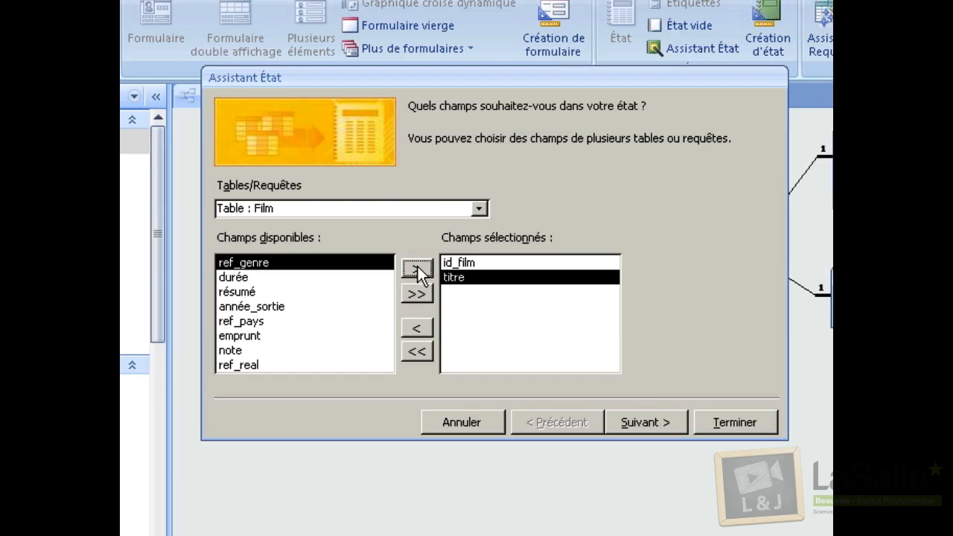
pyautogui.doubleClick(250, 306)
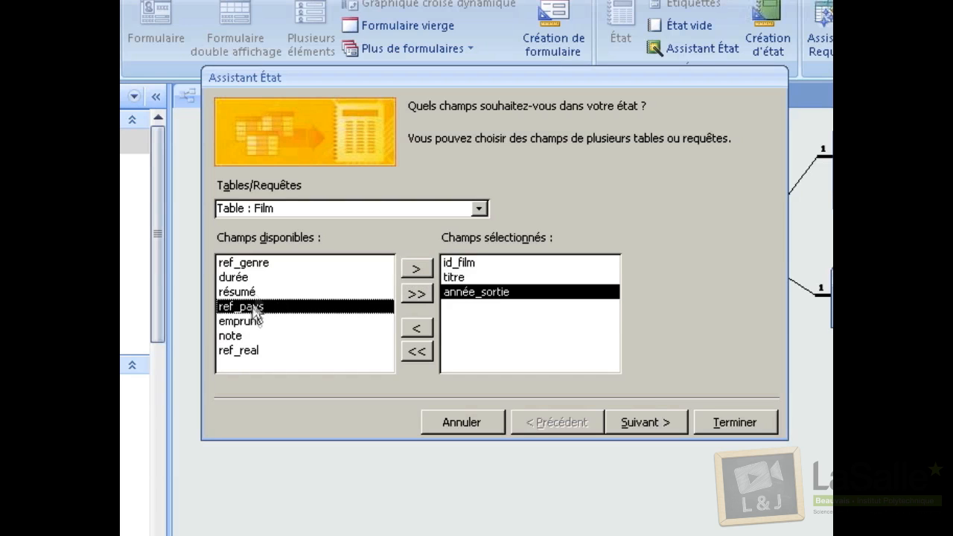
pyautogui.doubleClick(250, 265)
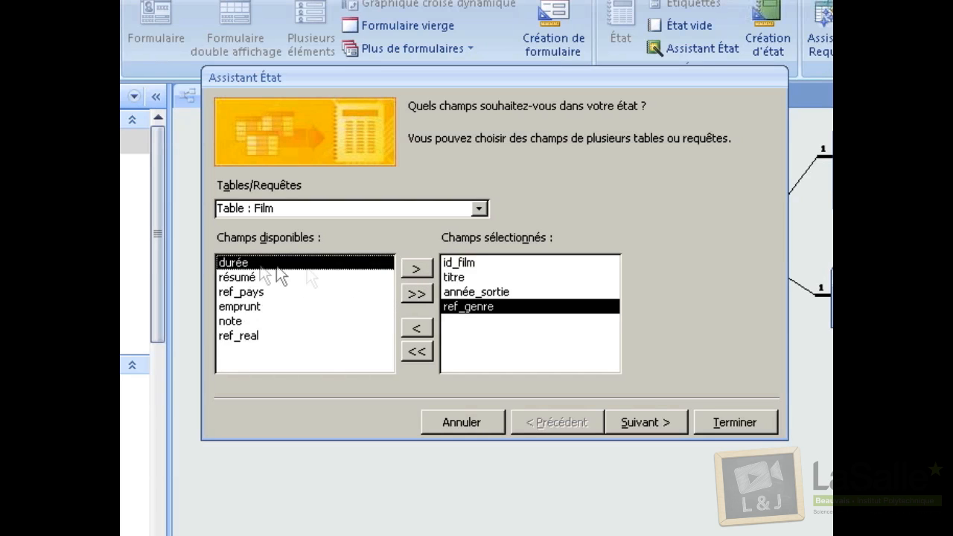
pyautogui.click(644, 422)
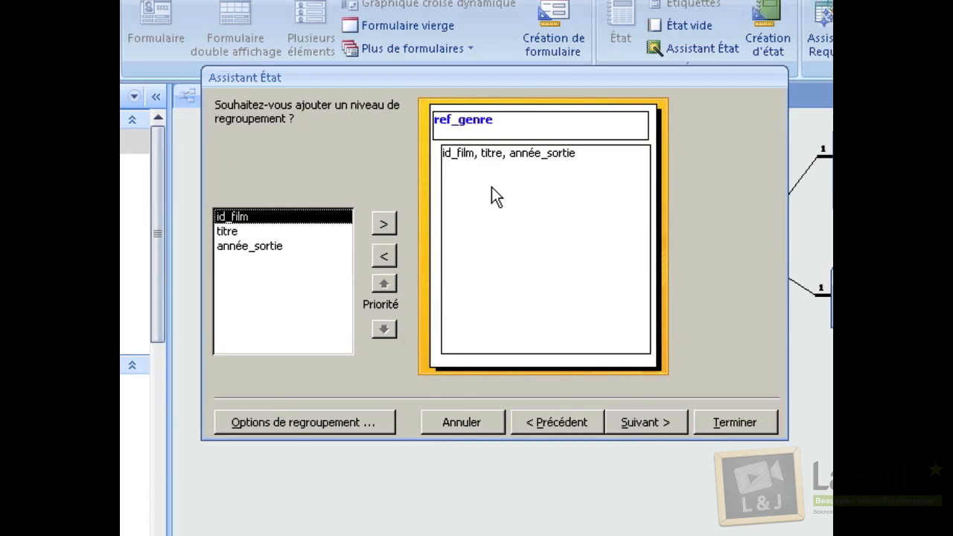
# Remove the ref_genre grouping level and sort the report's records by titre in ascending order.
pyautogui.click(384, 255)
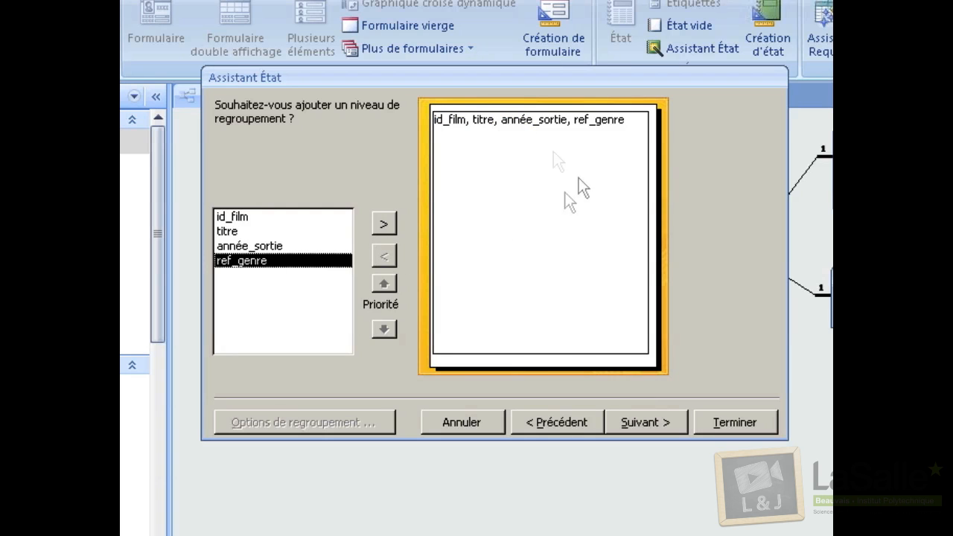
pyautogui.click(654, 422)
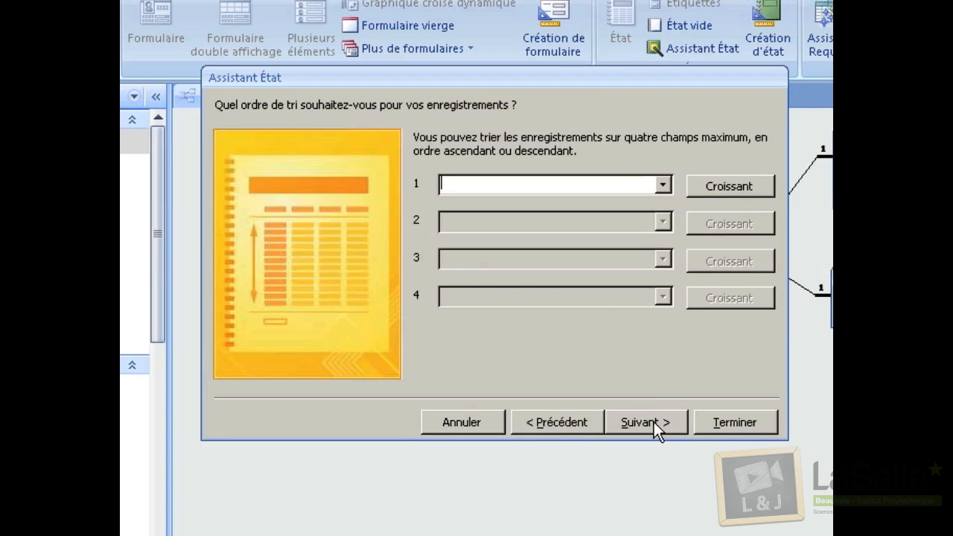
pyautogui.click(665, 184)
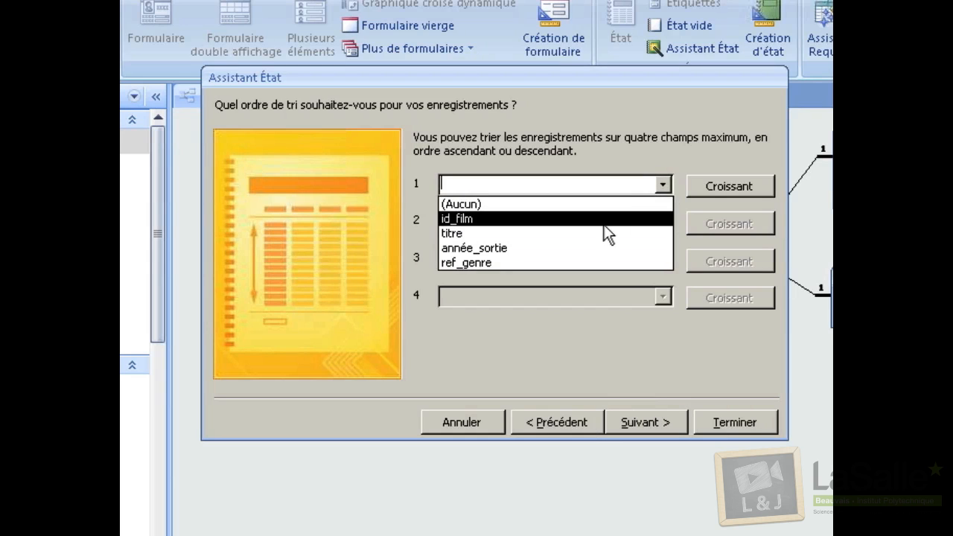
pyautogui.click(592, 234)
pyautogui.click(751, 185)
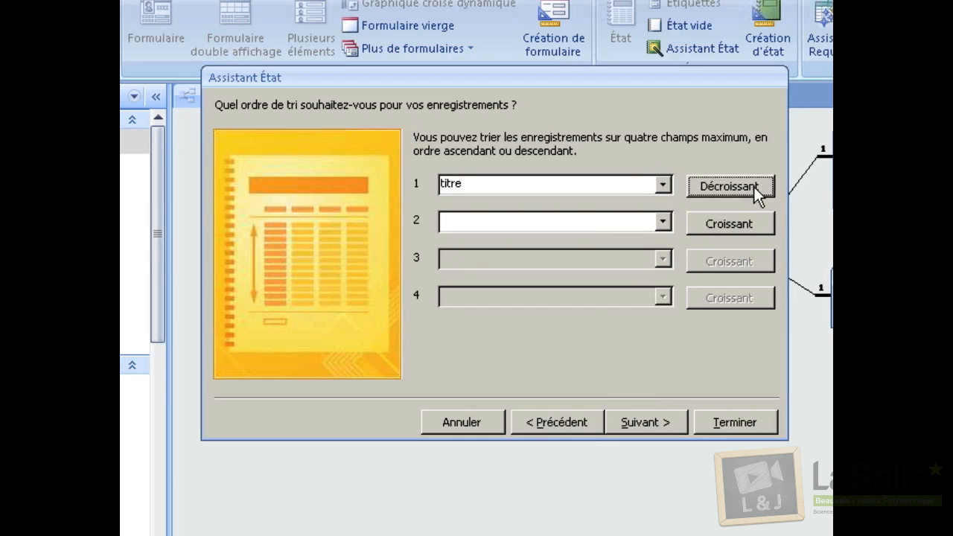
pyautogui.click(753, 186)
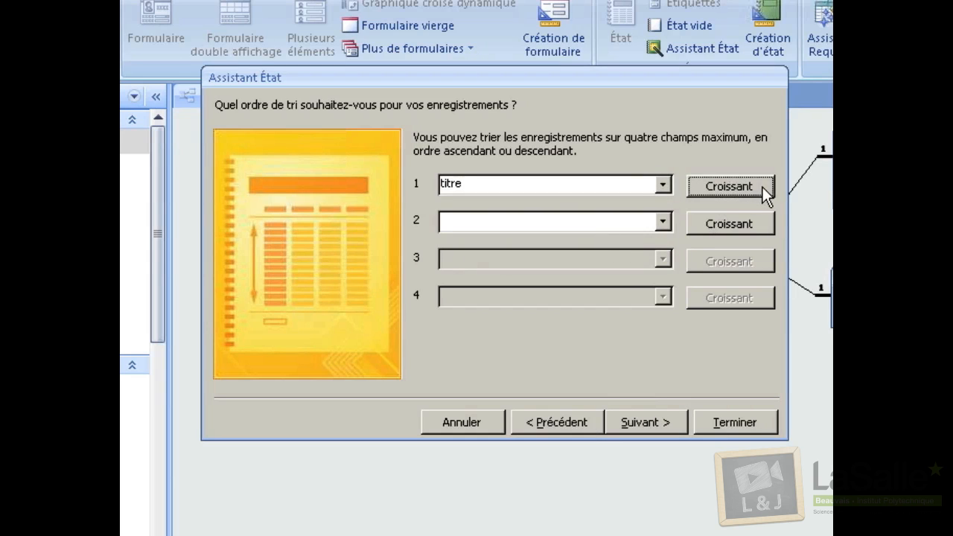
pyautogui.click(636, 423)
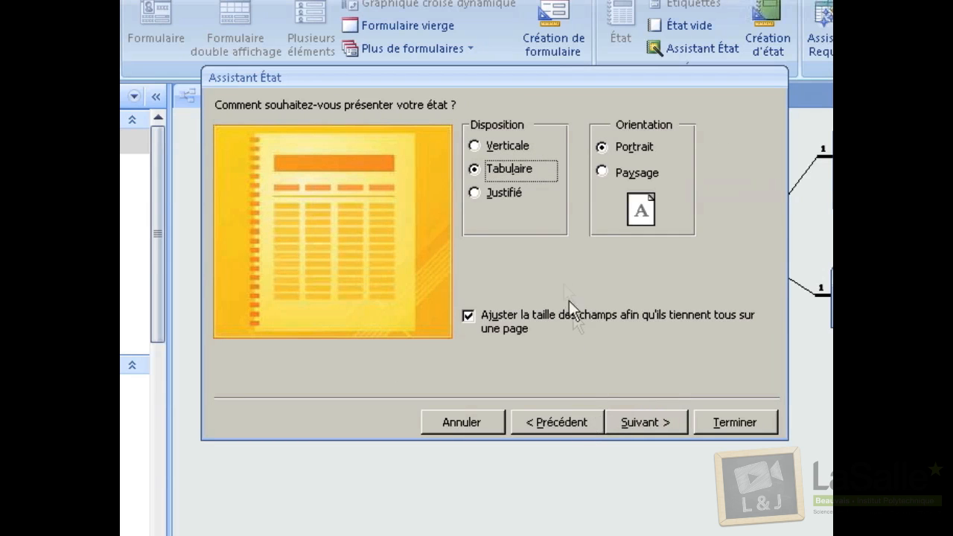
# Keep the tabular portrait layout and the proposed style, title the report E_FilmsActeurs and finish the wizard with a preview.
pyautogui.click(656, 418)
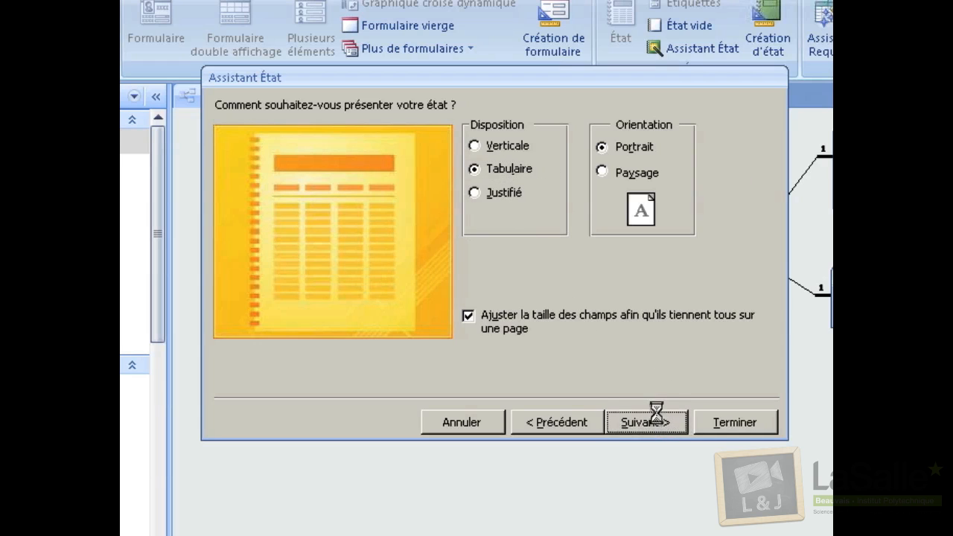
pyautogui.click(658, 425)
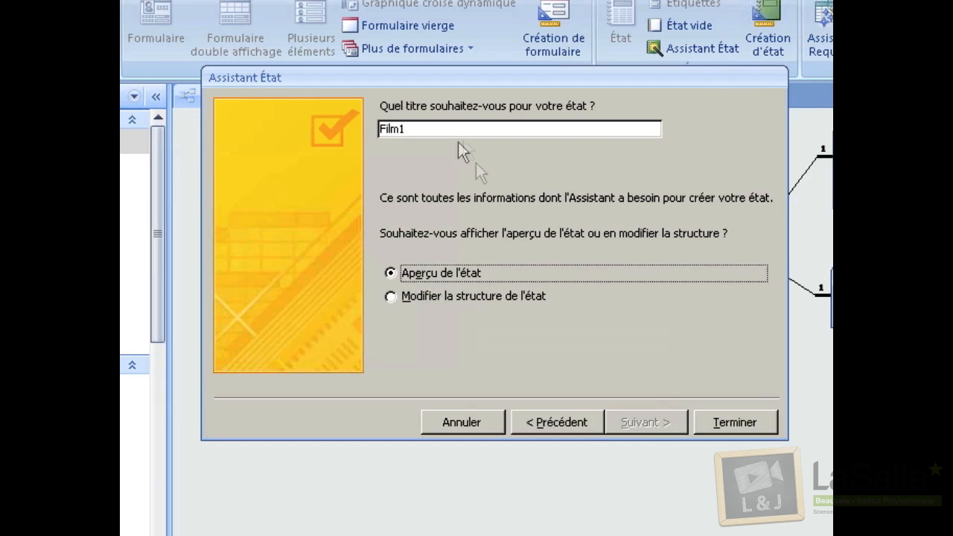
pyautogui.write('E_F')
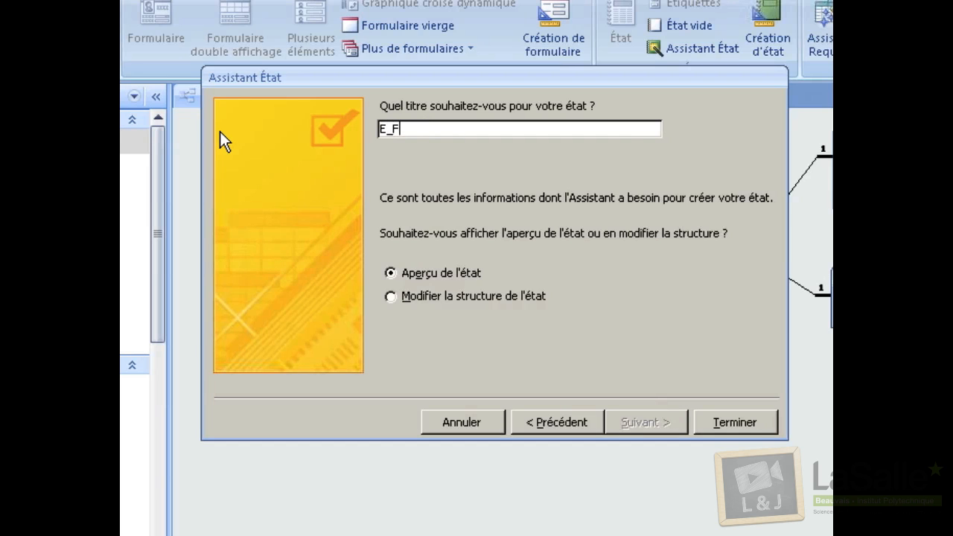
pyautogui.write('ilmsActe')
pyautogui.press('shift')
pyautogui.press('shift')
pyautogui.press('shift')
pyautogui.press('shift')
pyautogui.press('shift')
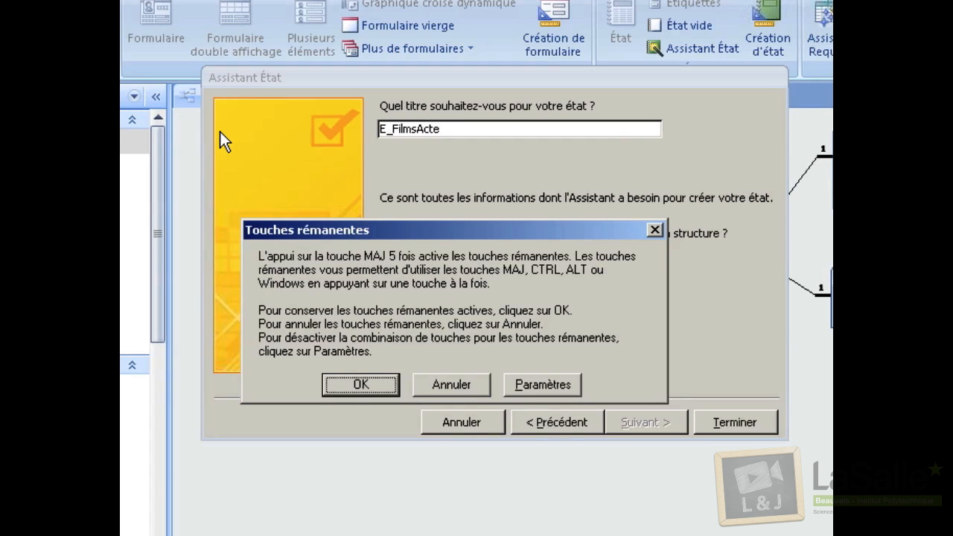
pyautogui.click(655, 230)
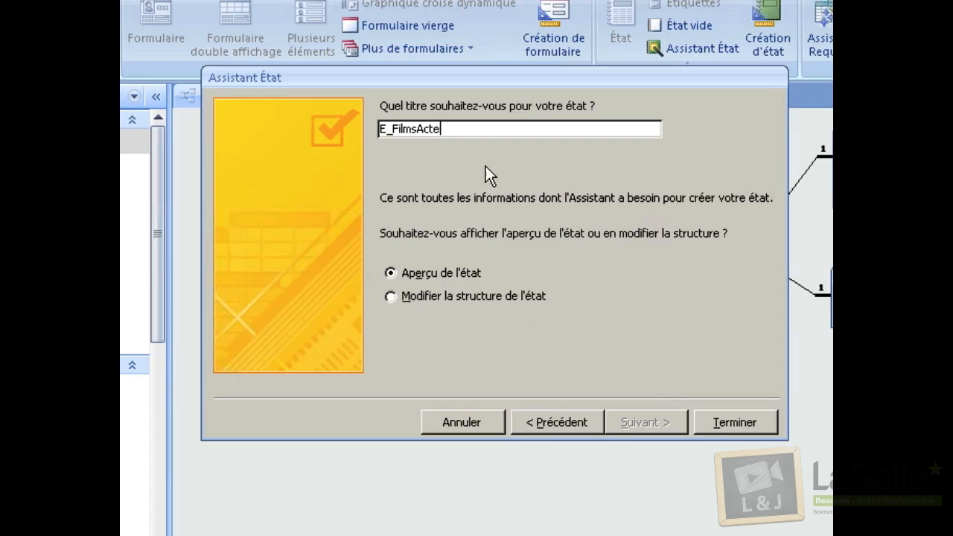
pyautogui.write('urs')
pyautogui.click(704, 418)
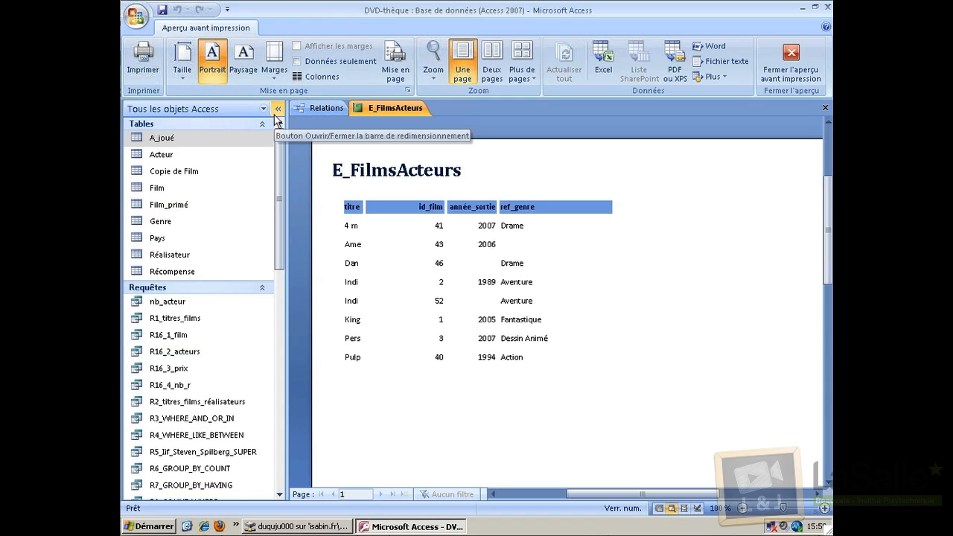
# Examine how the A_joué table's ref_acteur column relates to id_acteur in the Acteur table, checking the relationships diagram and the E_FilmsActeurs report.
pyautogui.click(326, 108)
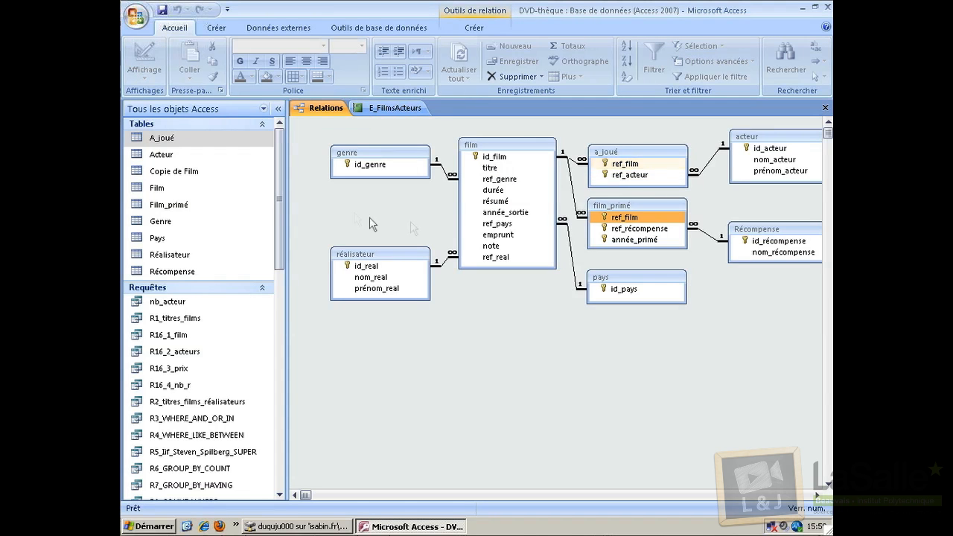
pyautogui.doubleClick(168, 138)
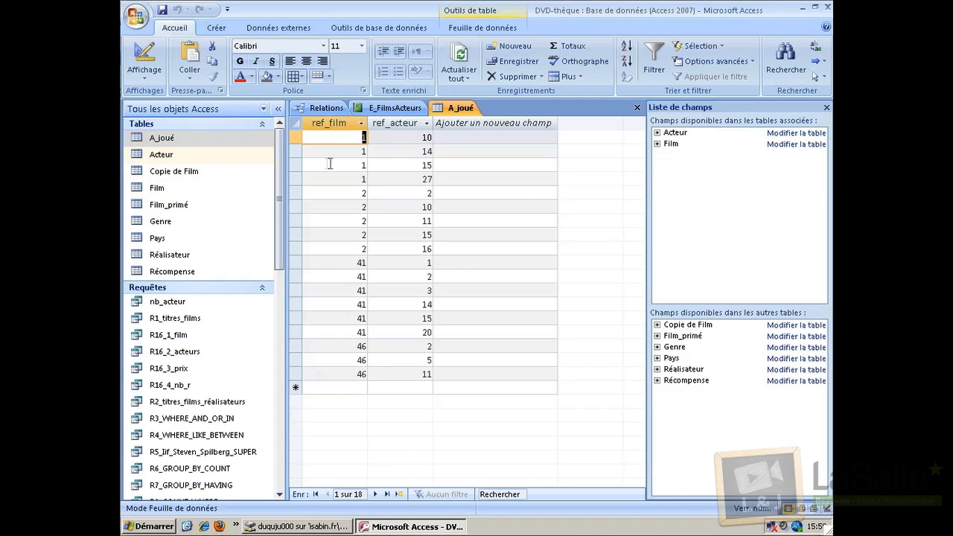
pyautogui.click(407, 124)
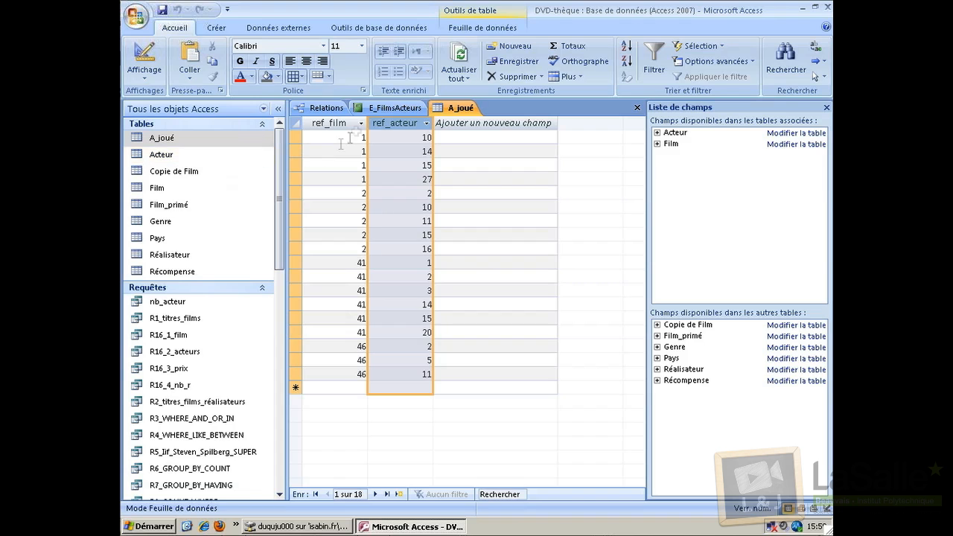
pyautogui.doubleClick(166, 156)
pyautogui.click(352, 125)
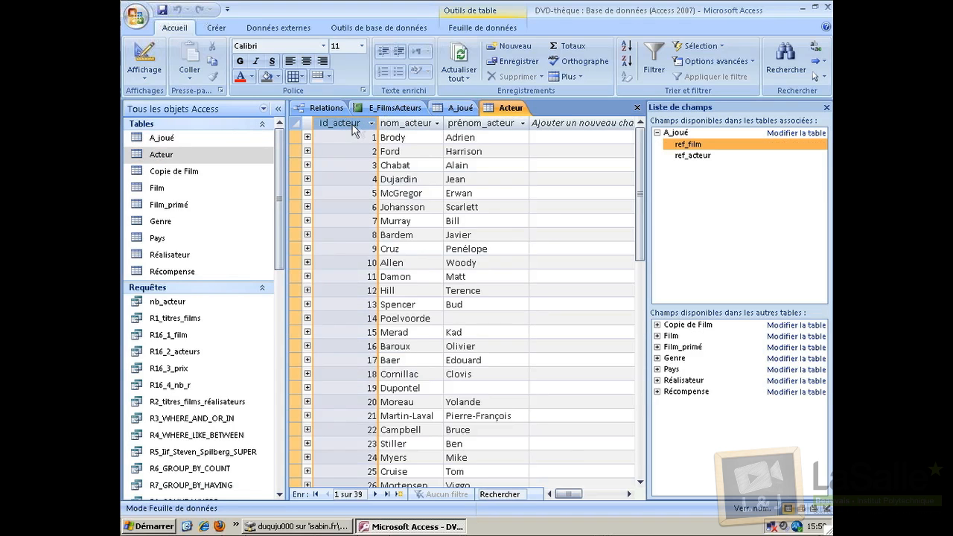
pyautogui.click(458, 108)
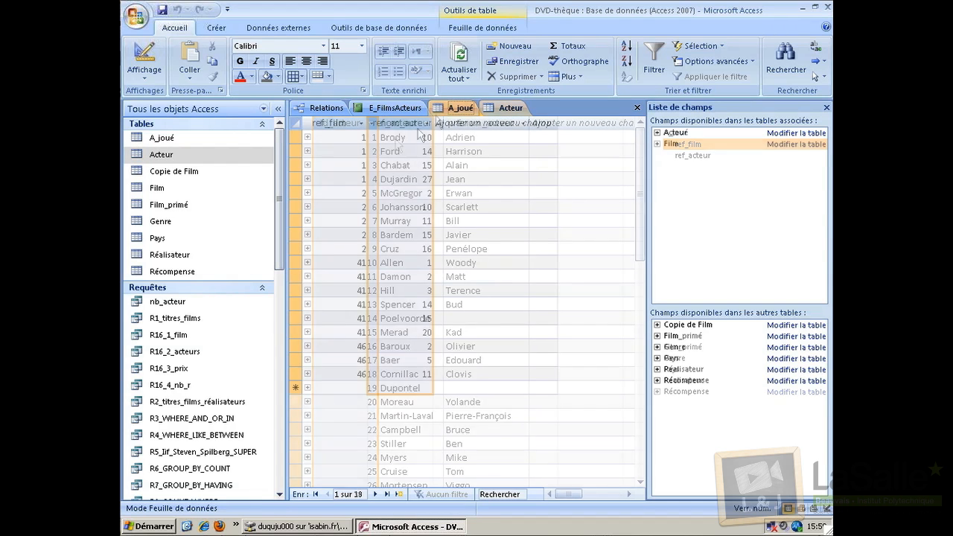
pyautogui.click(388, 108)
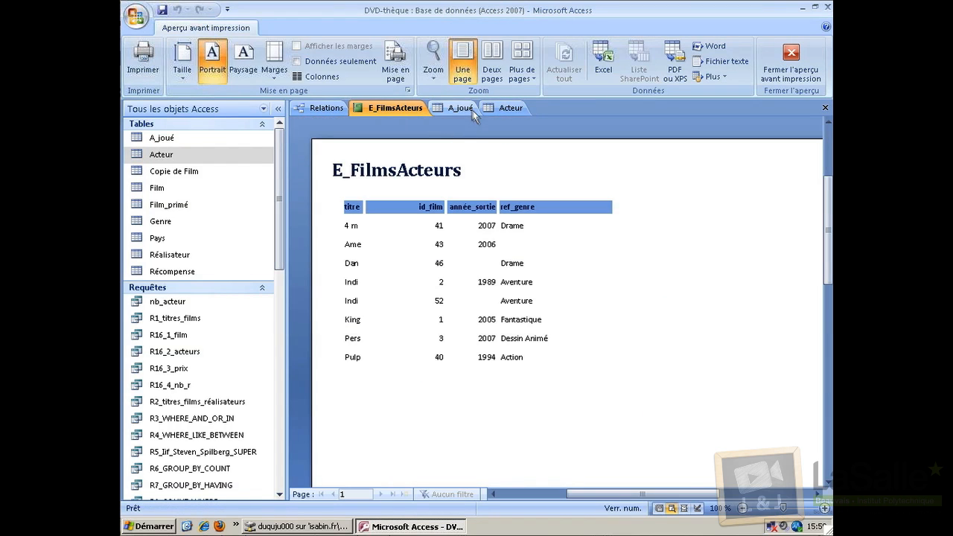
pyautogui.click(500, 109)
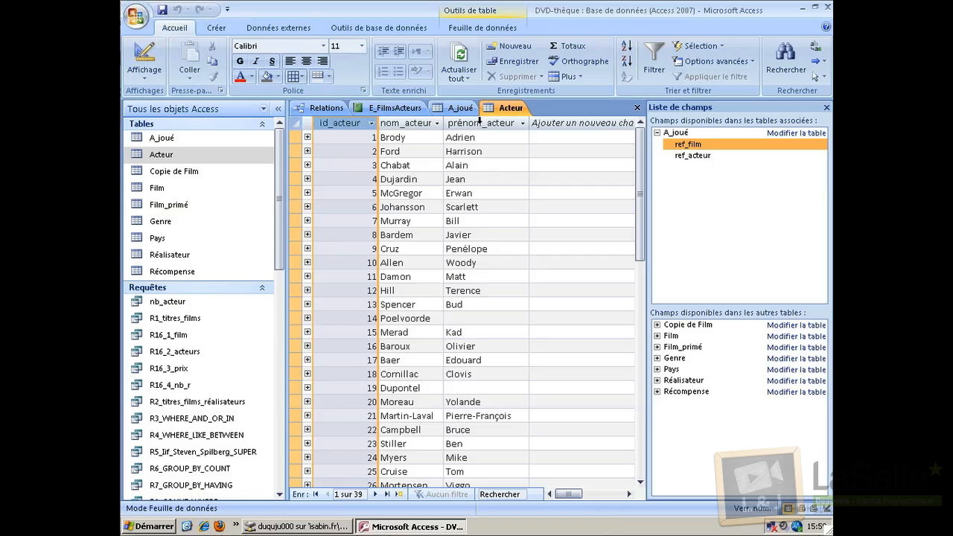
# Create a new query in design view with the A_joué and Acteur tables and add the ref_film field.
pyautogui.click(222, 31)
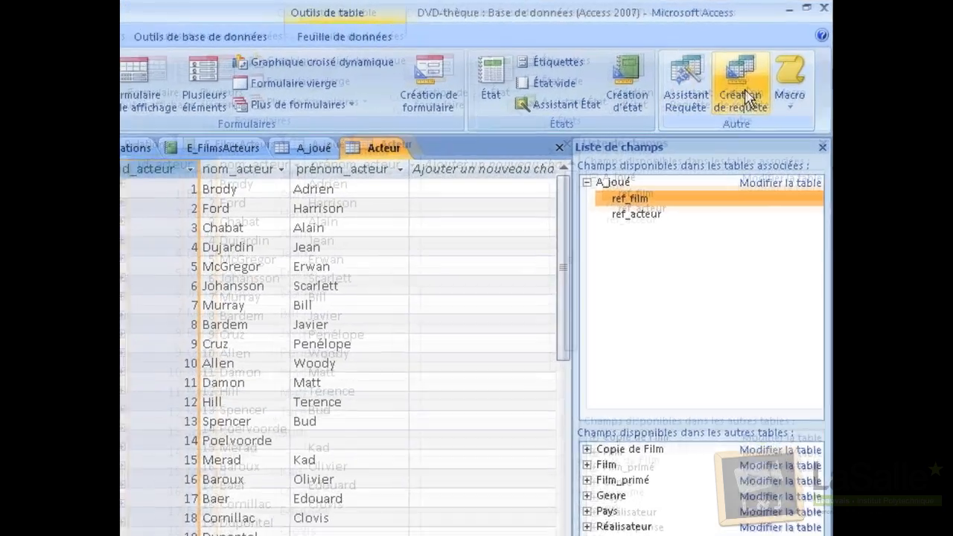
pyautogui.click(747, 97)
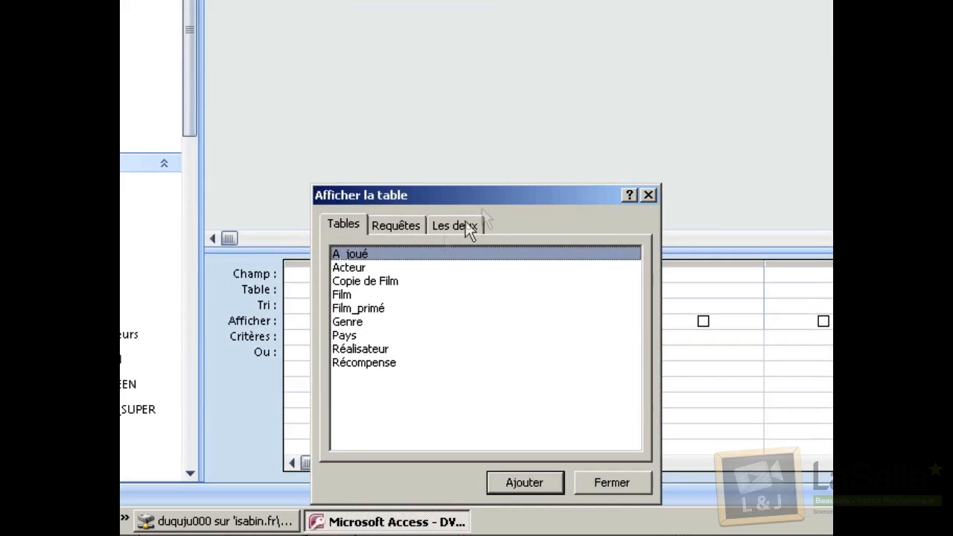
pyautogui.doubleClick(356, 253)
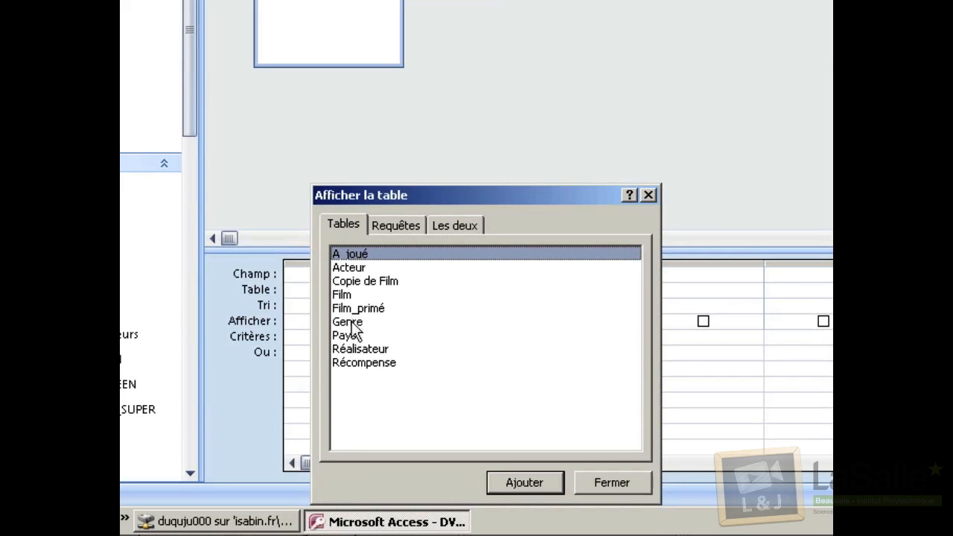
pyautogui.doubleClick(354, 268)
pyautogui.click(649, 194)
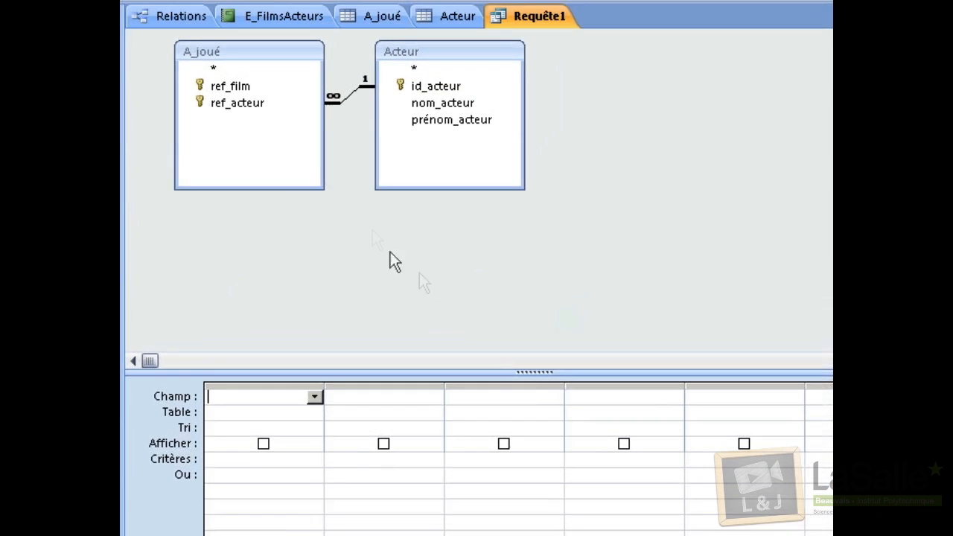
pyautogui.doubleClick(225, 88)
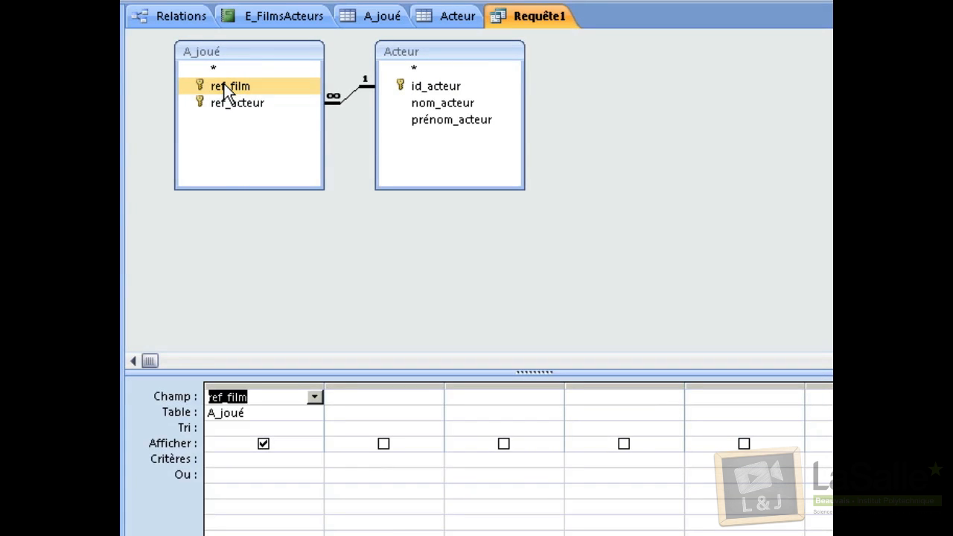
# Build a second query column with the expression acteur:[Acteur]![prénom_acteur] &" "& [Acteur]![nom_acteur].
pyautogui.click(351, 400)
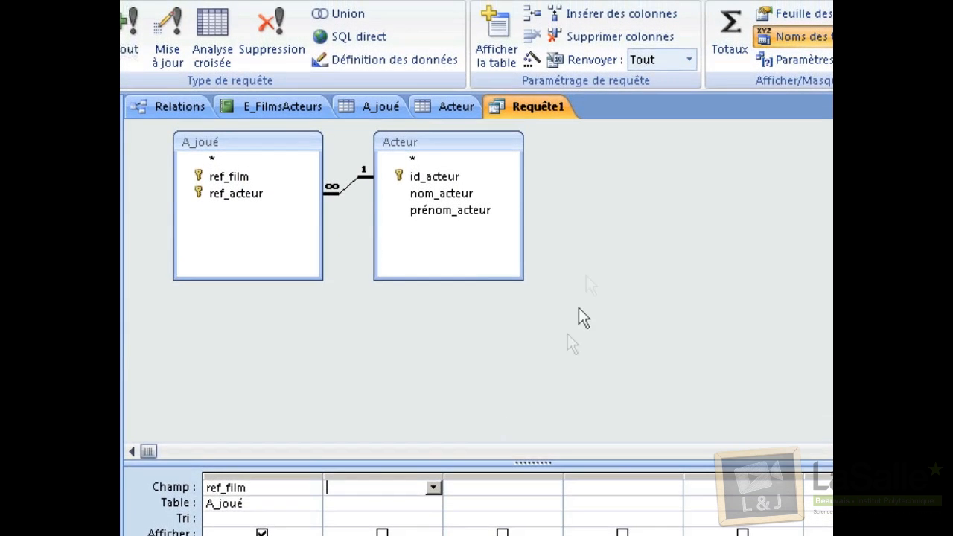
pyautogui.click(531, 61)
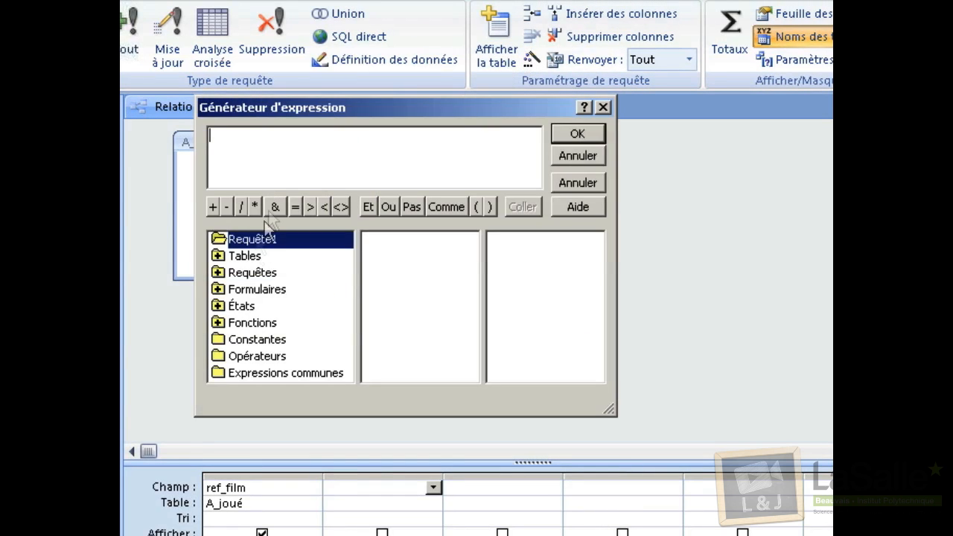
pyautogui.doubleClick(253, 273)
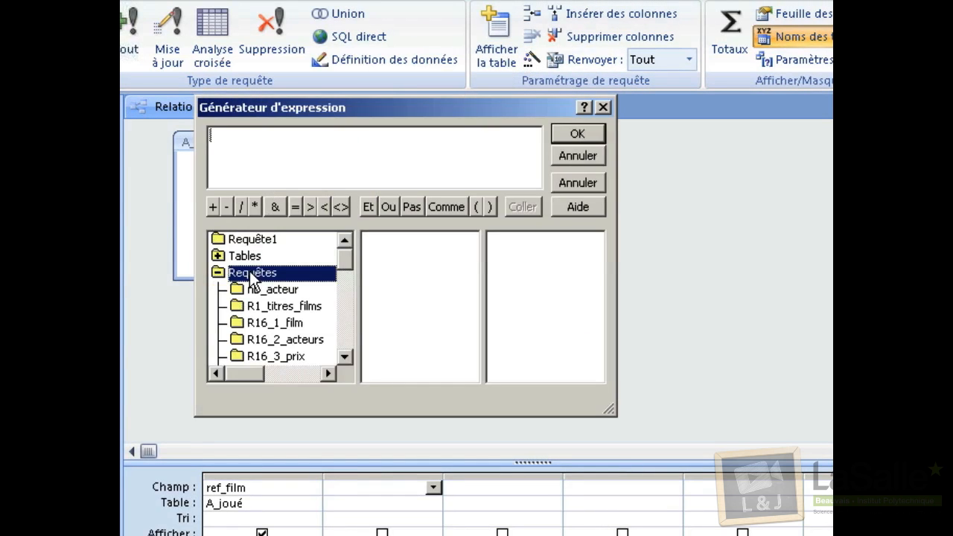
pyautogui.click(241, 258)
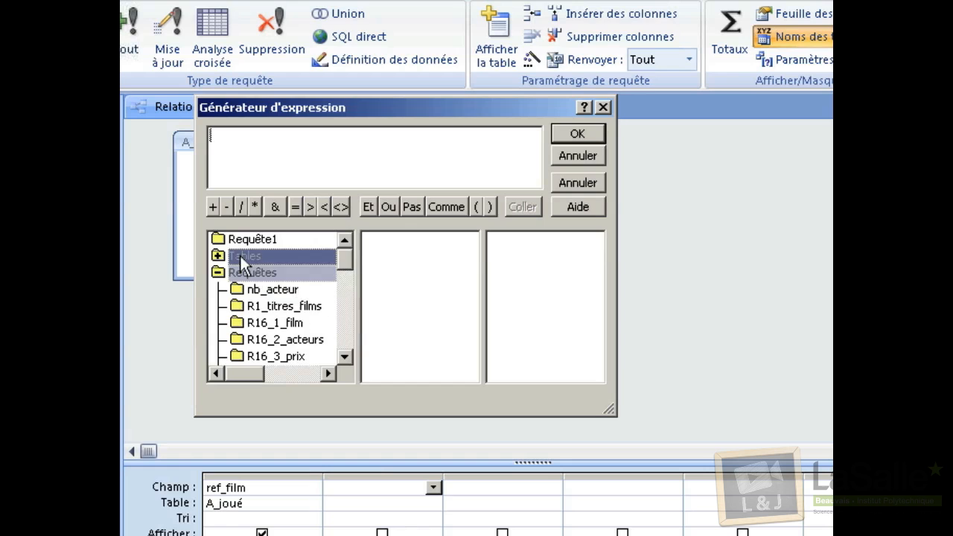
pyautogui.click(264, 290)
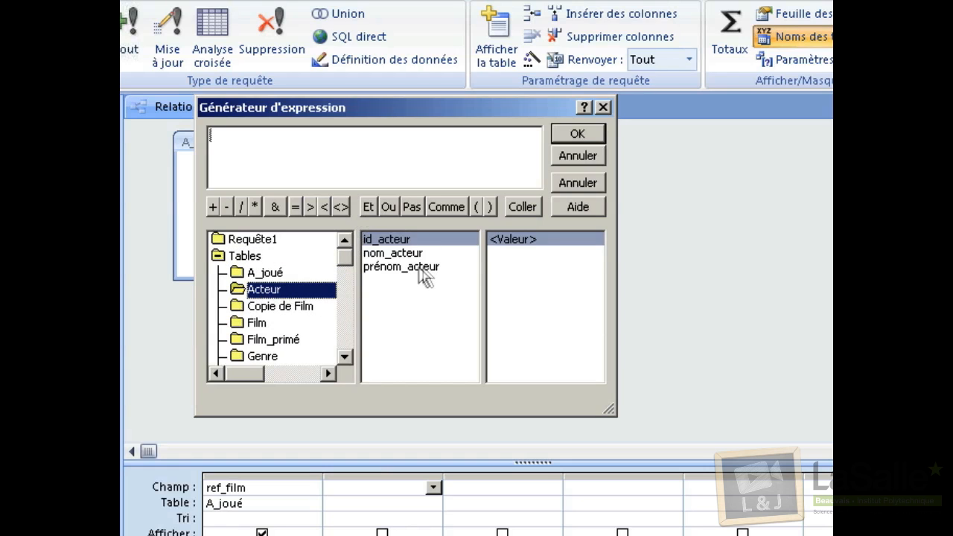
pyautogui.doubleClick(419, 269)
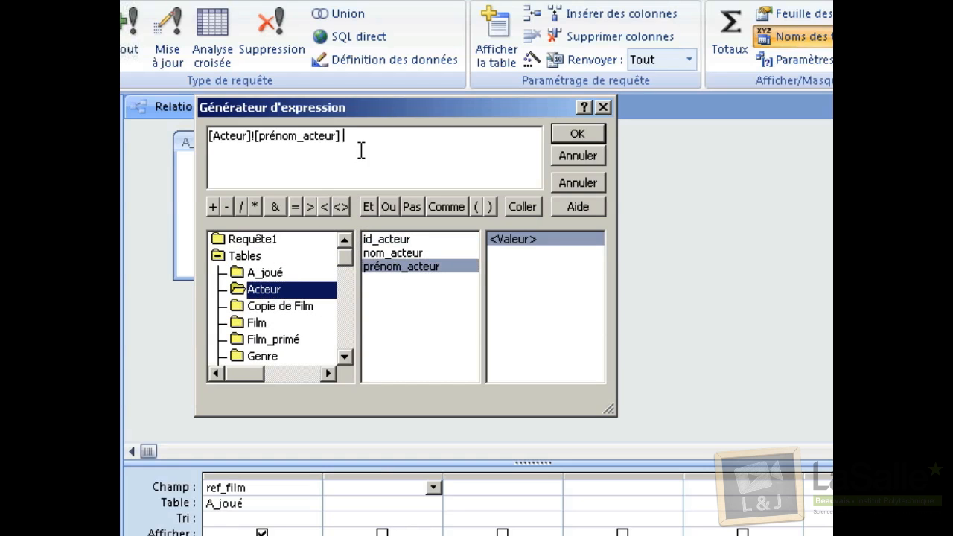
pyautogui.write('&" "&')
pyautogui.doubleClick(396, 252)
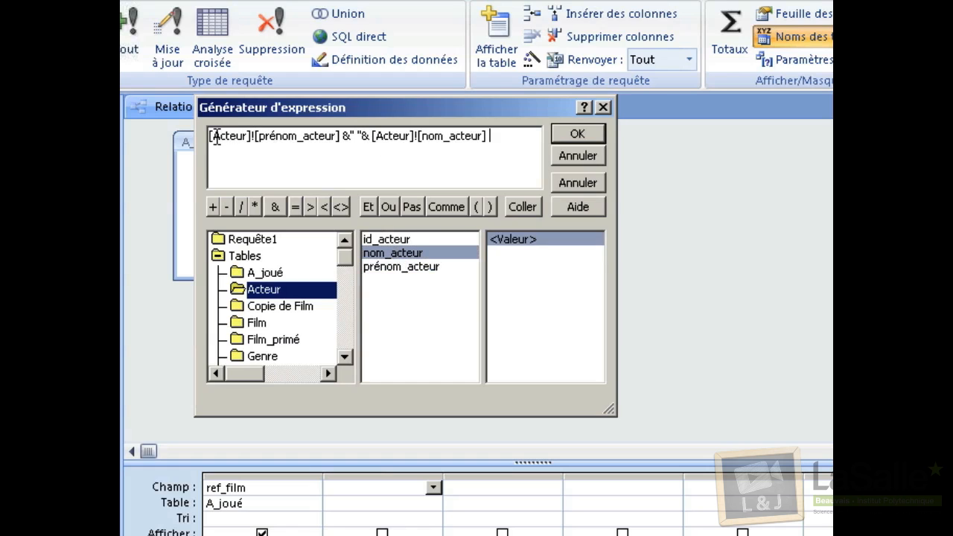
pyautogui.press('Home')
pyautogui.write('acteur:')
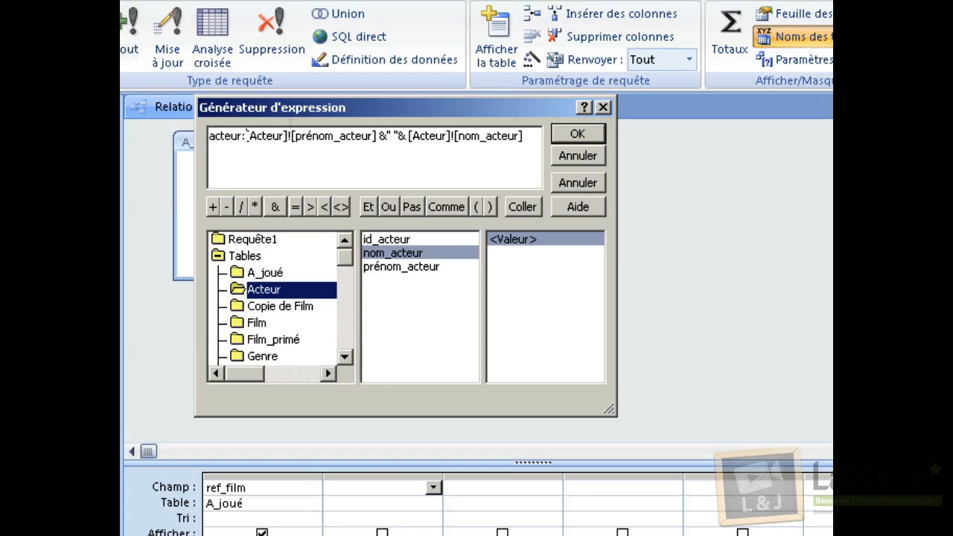
pyautogui.click(568, 134)
# Display the query's results, widen the acteur column and save the query as R_Acteurs.
pyautogui.click(151, 59)
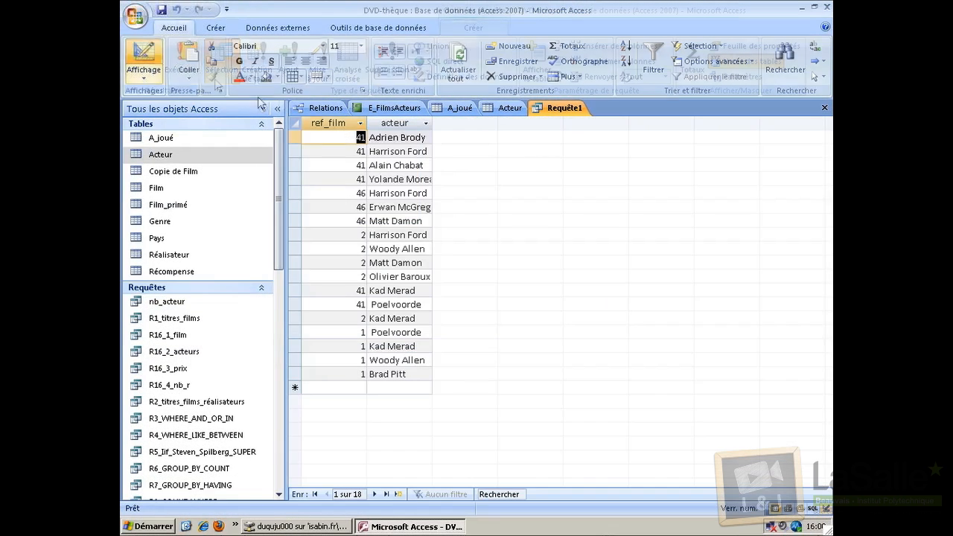
pyautogui.moveTo(433, 122); pyautogui.dragTo(527, 113)
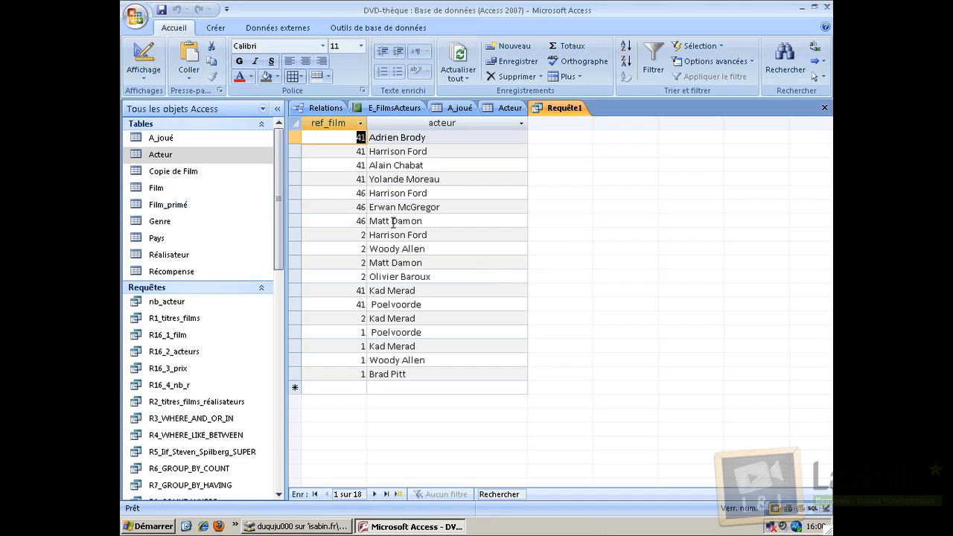
pyautogui.click(161, 10)
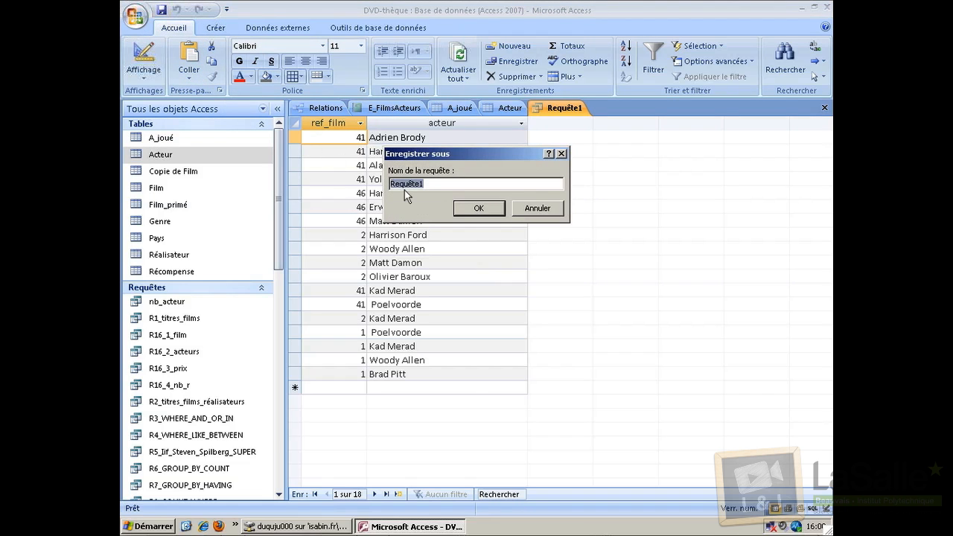
pyautogui.write('R_Acteurs')
pyautogui.press('Return')
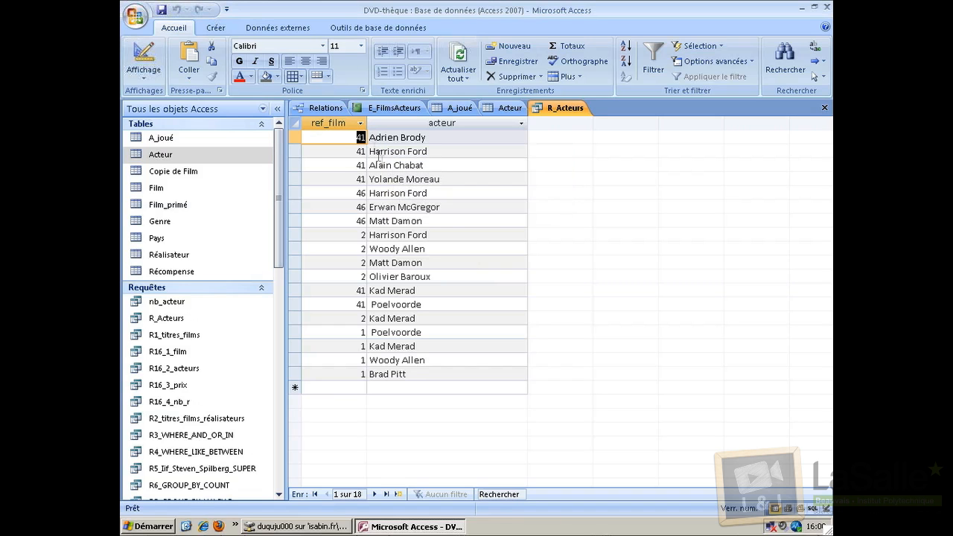
# Show the E_FilmsActeurs report in design view and enlarge its Détail section to a height of about 6 cm.
pyautogui.click(393, 108)
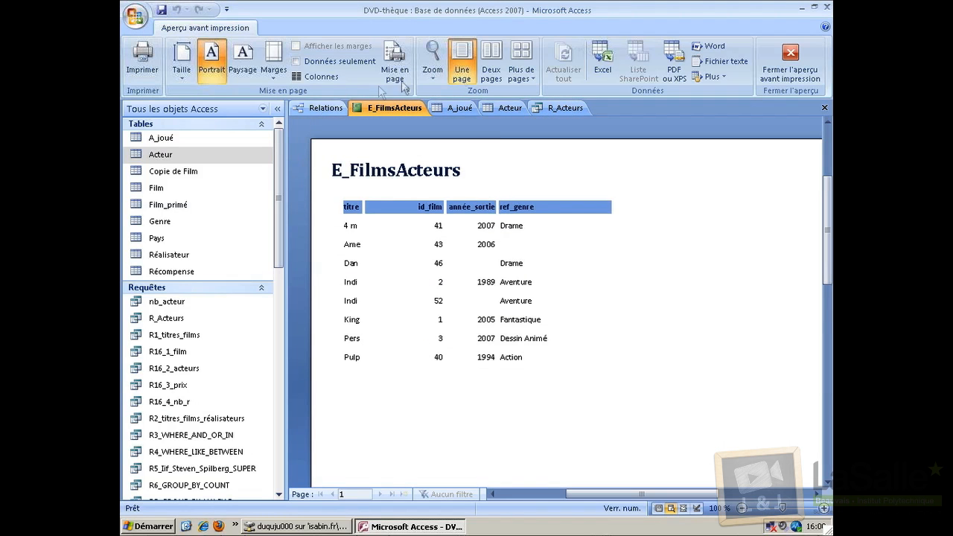
pyautogui.click(790, 67)
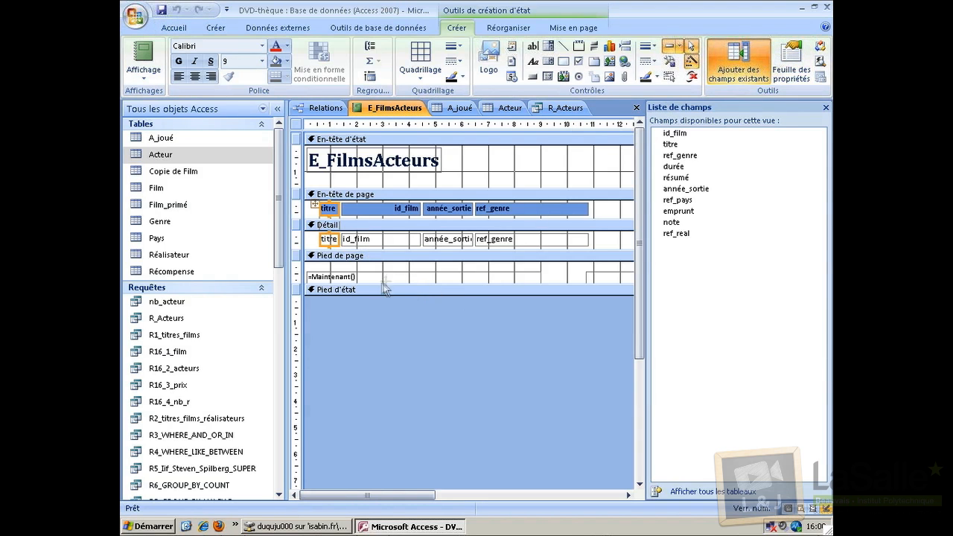
pyautogui.moveTo(392, 251); pyautogui.dragTo(386, 390)
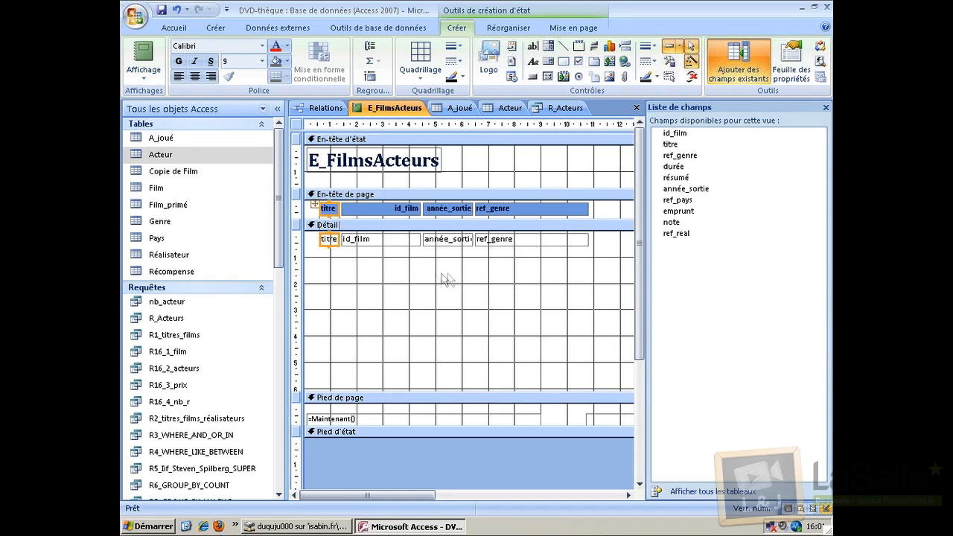
# Place a subreport below the fields in the Détail section and base it on existing tables and queries.
pyautogui.click(362, 257)
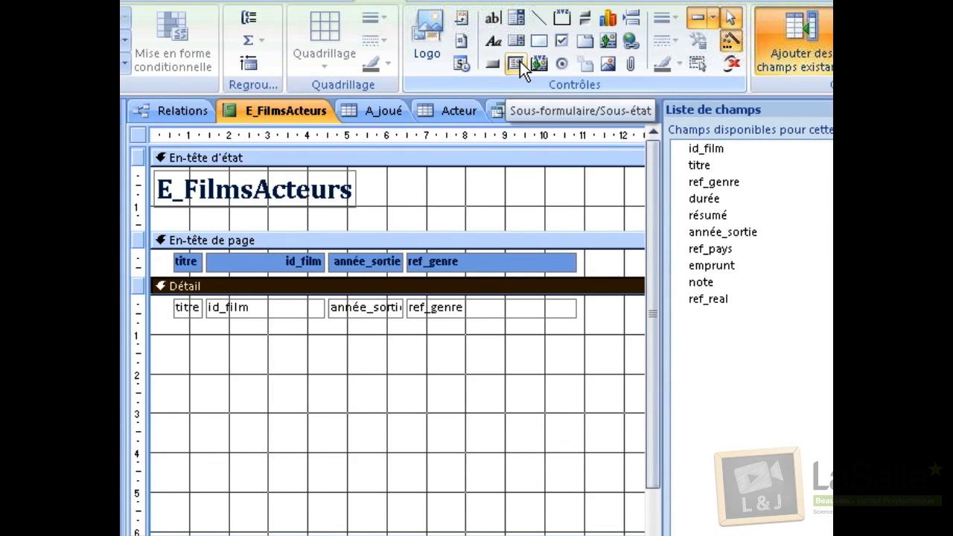
pyautogui.click(521, 67)
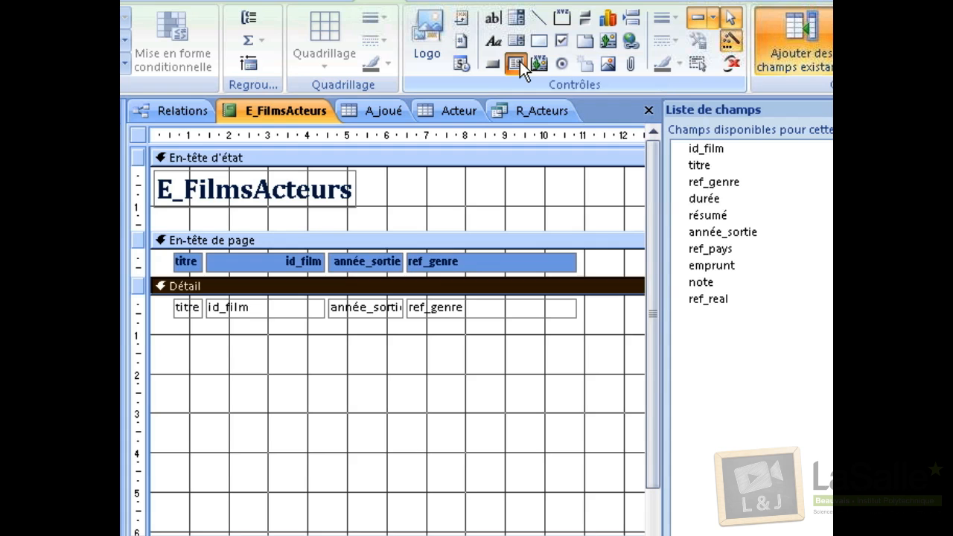
pyautogui.click(268, 364)
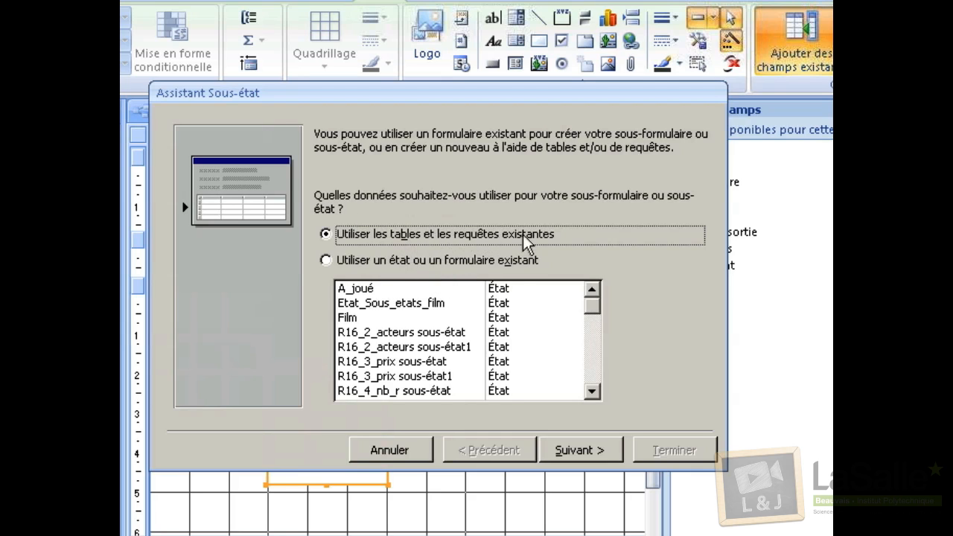
pyautogui.click(590, 449)
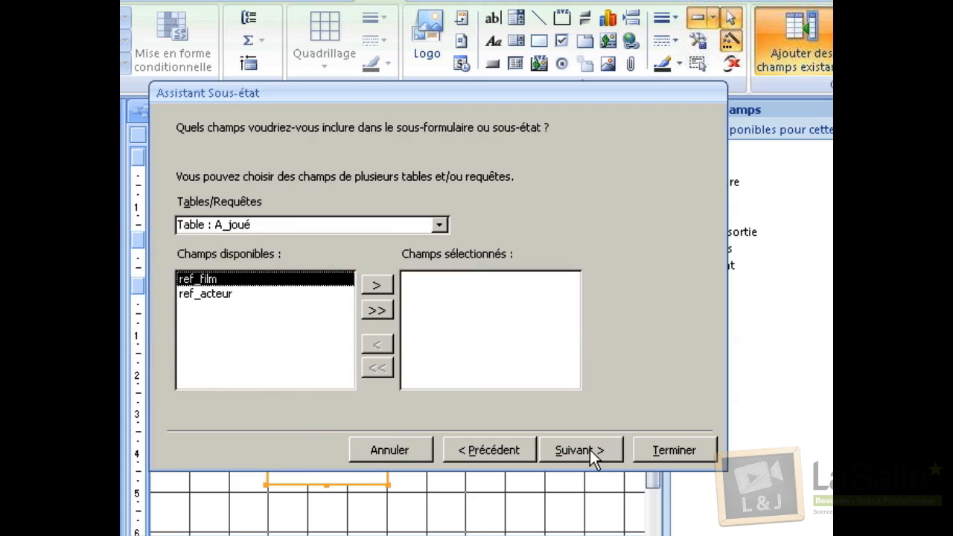
# Use the R_Acteurs query as the subreport's source and include both fields, ref_film and acteur.
pyautogui.click(442, 223)
pyautogui.scroll(-5, 332, 312)
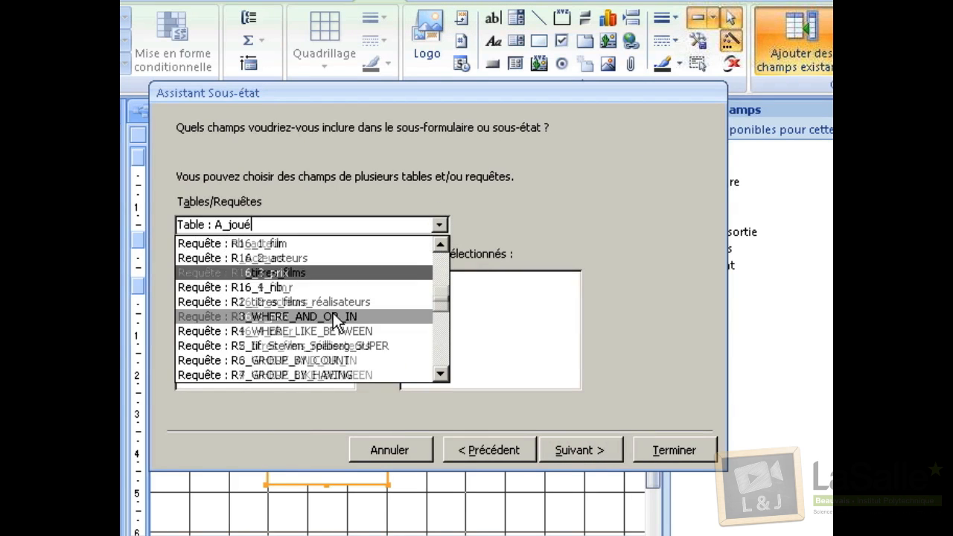
pyautogui.scroll(2, 282, 292)
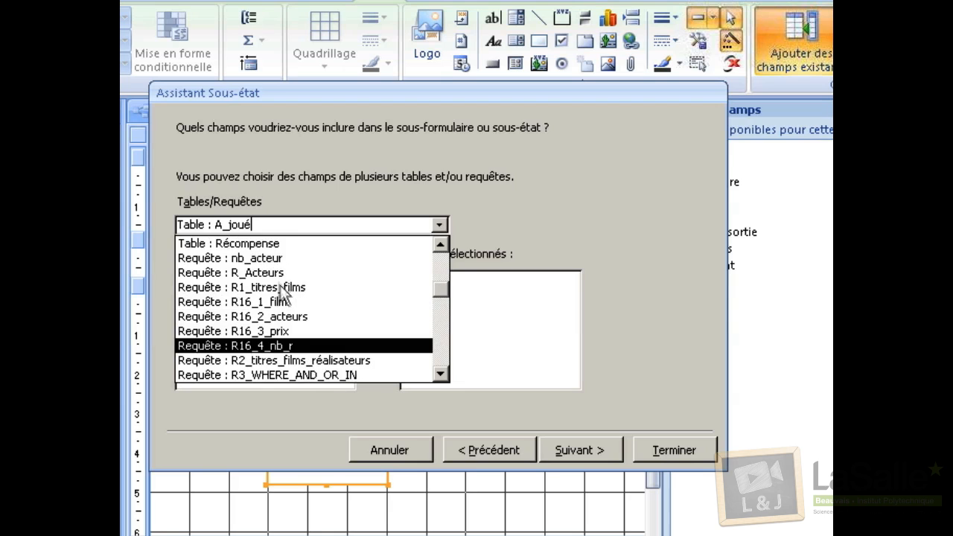
pyautogui.click(276, 274)
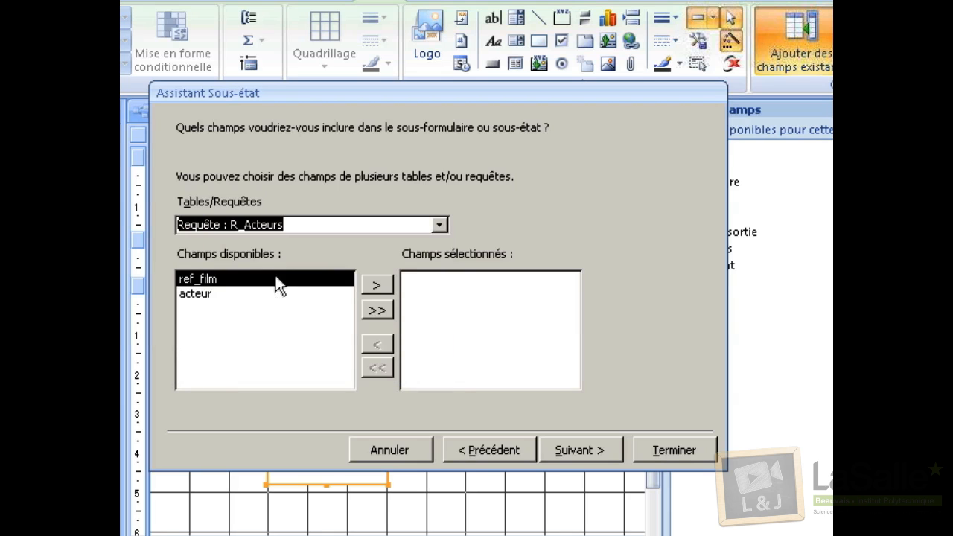
pyautogui.click(377, 310)
pyautogui.click(576, 445)
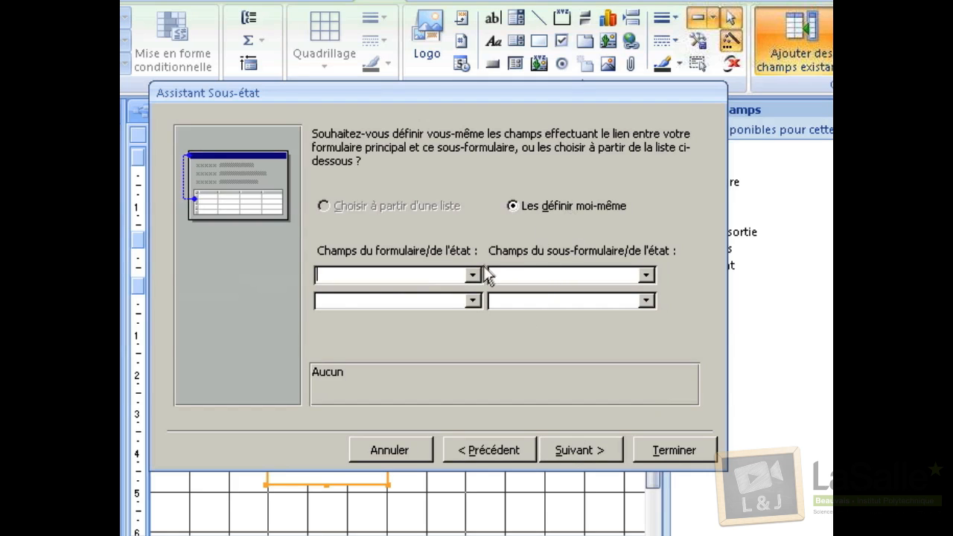
# Link the main report's id_film field to the subreport's ref_film field.
pyautogui.click(473, 274)
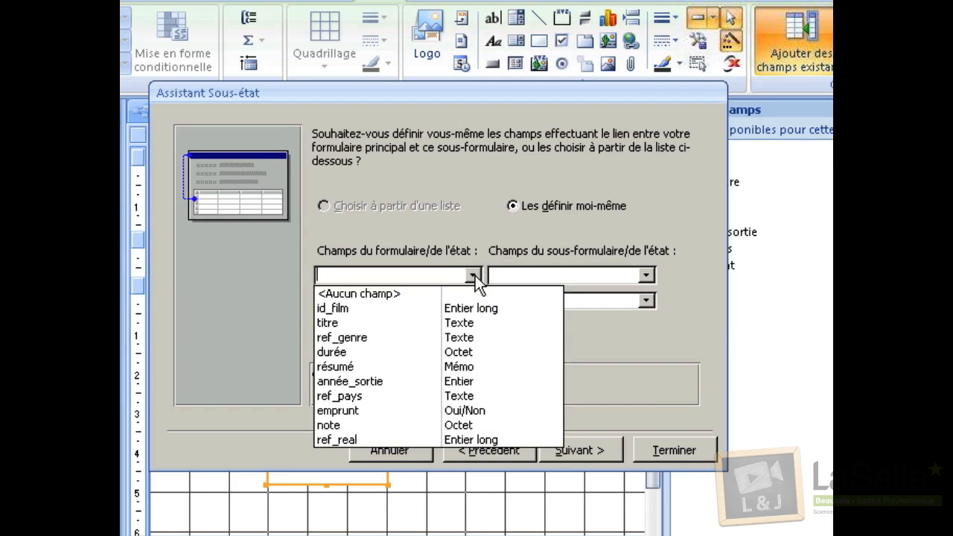
pyautogui.click(402, 310)
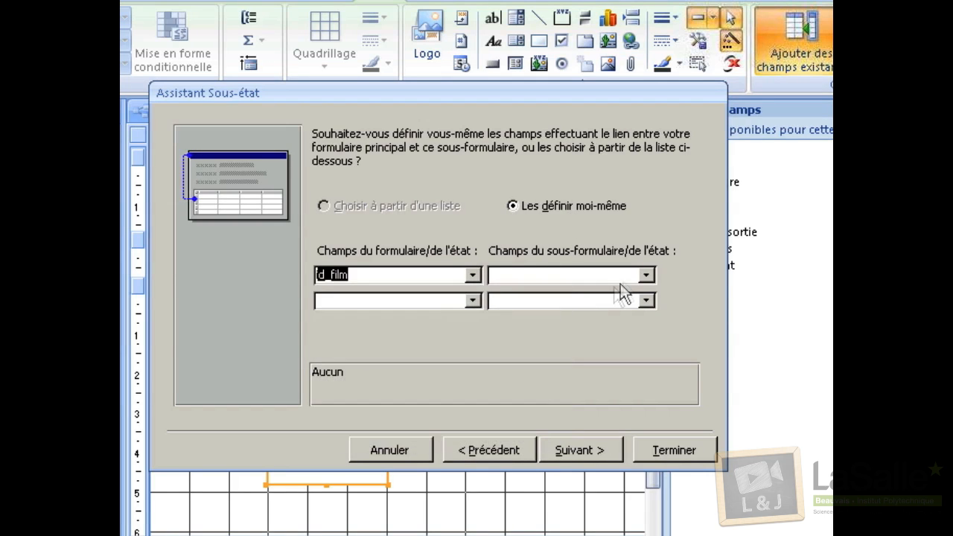
pyautogui.click(646, 275)
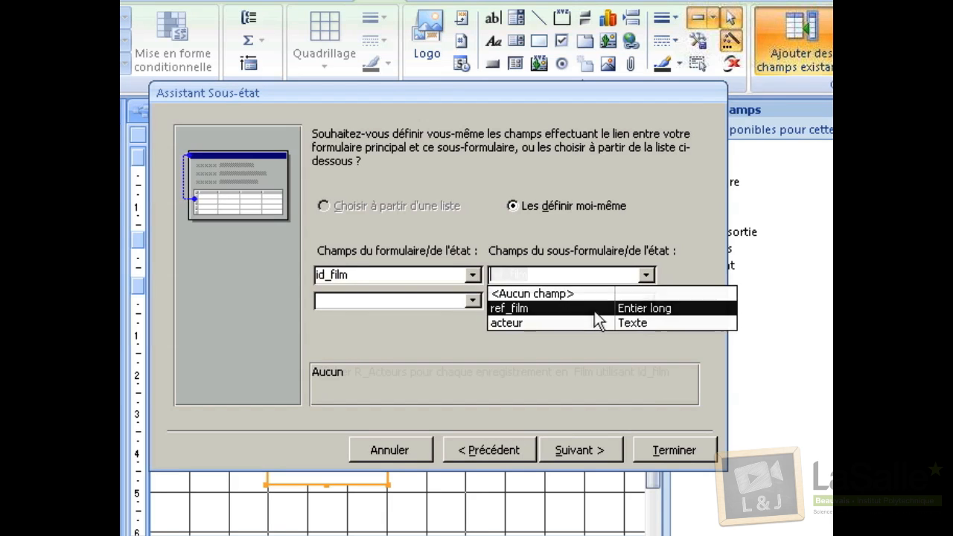
pyautogui.click(597, 311)
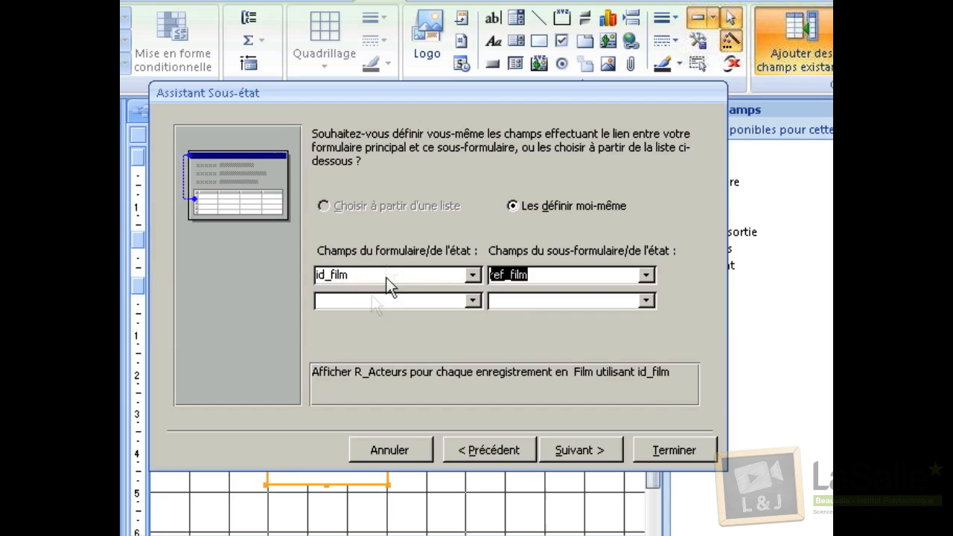
# Finish the subreport wizard with the proposed name R_Acteurs sous-état and display the E_FilmsActeurs report in report view.
pyautogui.click(576, 451)
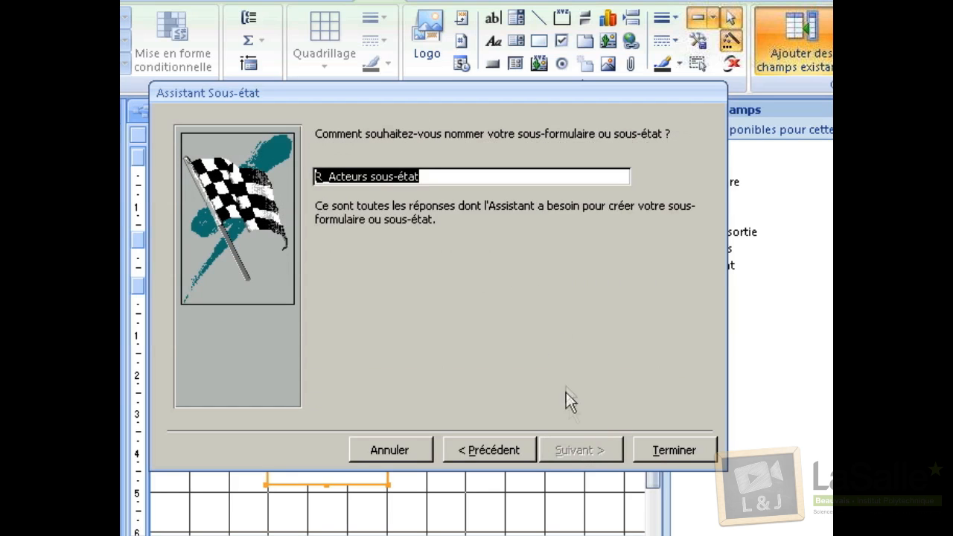
pyautogui.click(677, 451)
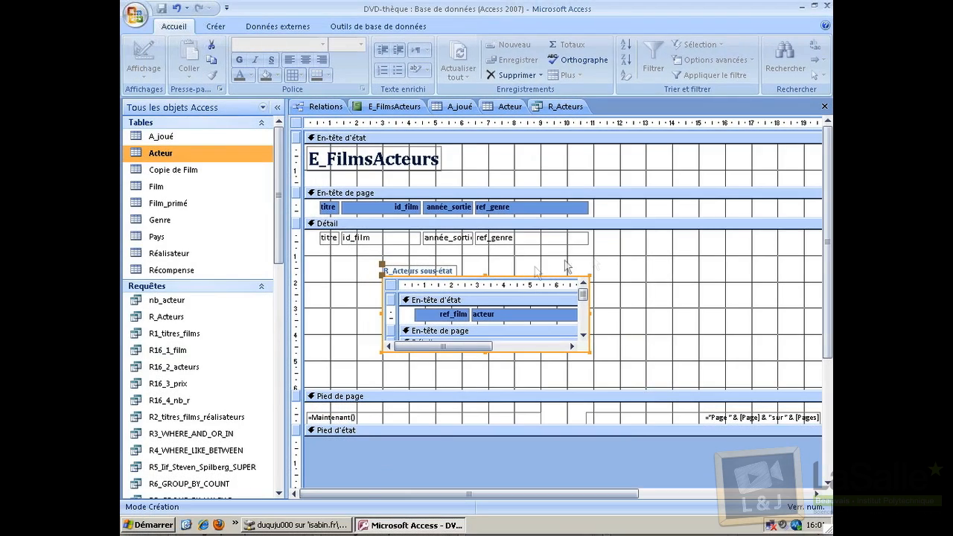
pyautogui.click(144, 58)
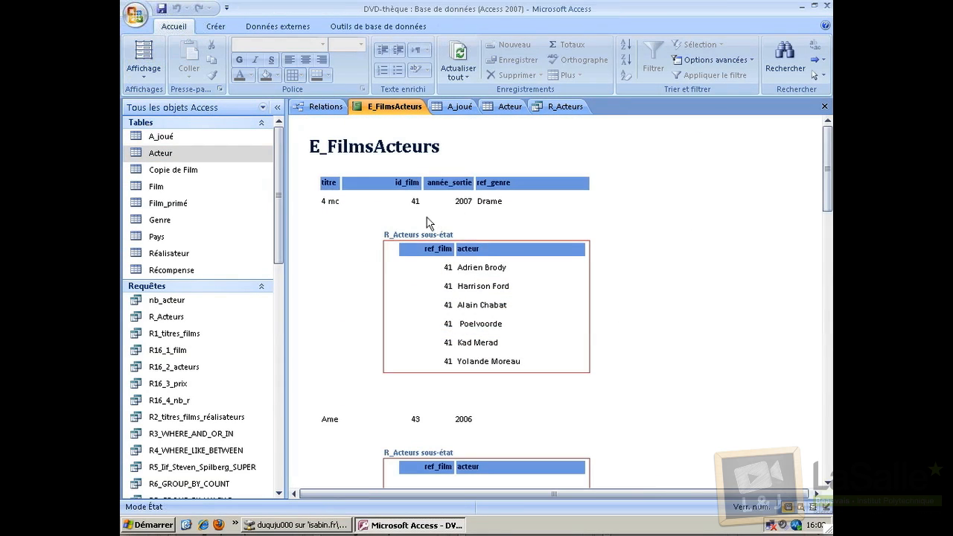
# Widen the titre column in layout view enough to fit the full film titles, and return to report view.
pyautogui.click(144, 71)
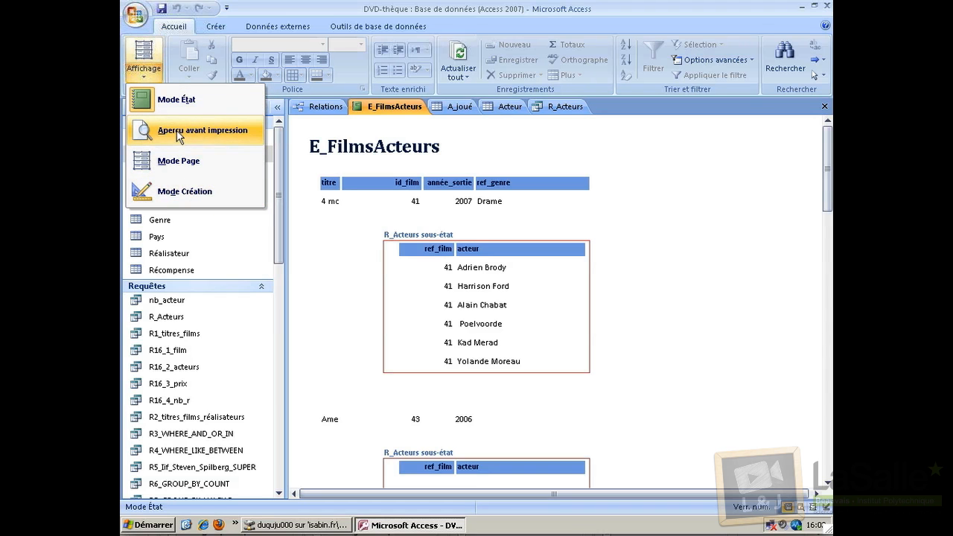
pyautogui.click(184, 160)
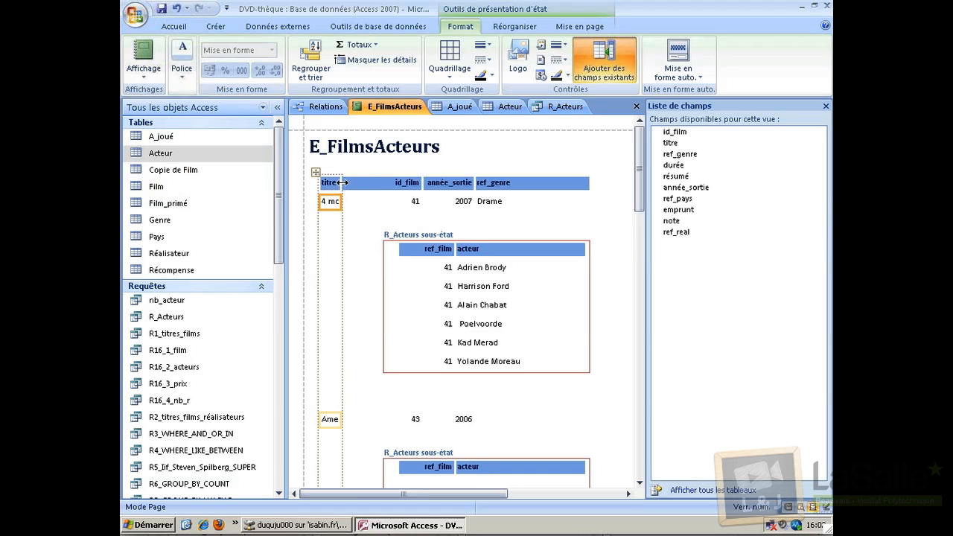
pyautogui.moveTo(342, 183); pyautogui.dragTo(411, 183)
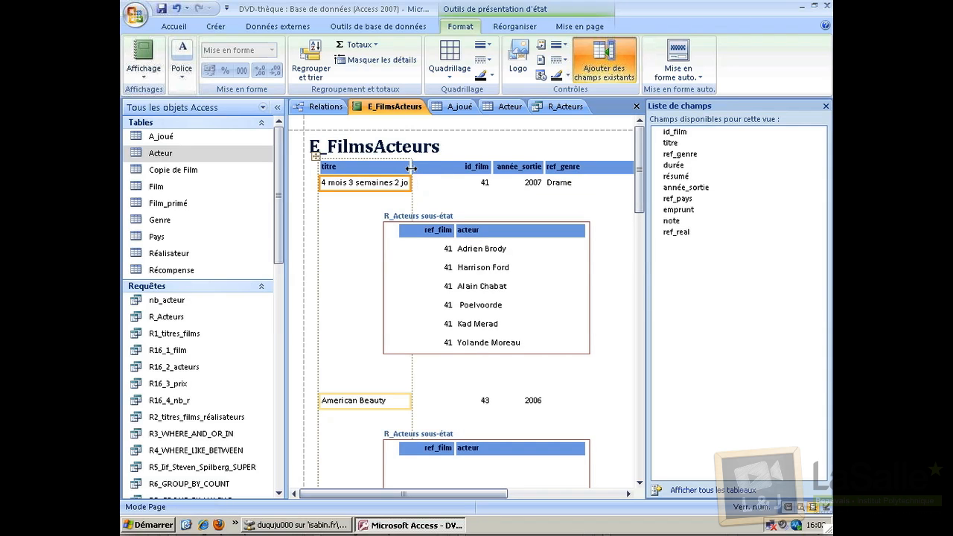
pyautogui.moveTo(411, 168); pyautogui.dragTo(476, 168)
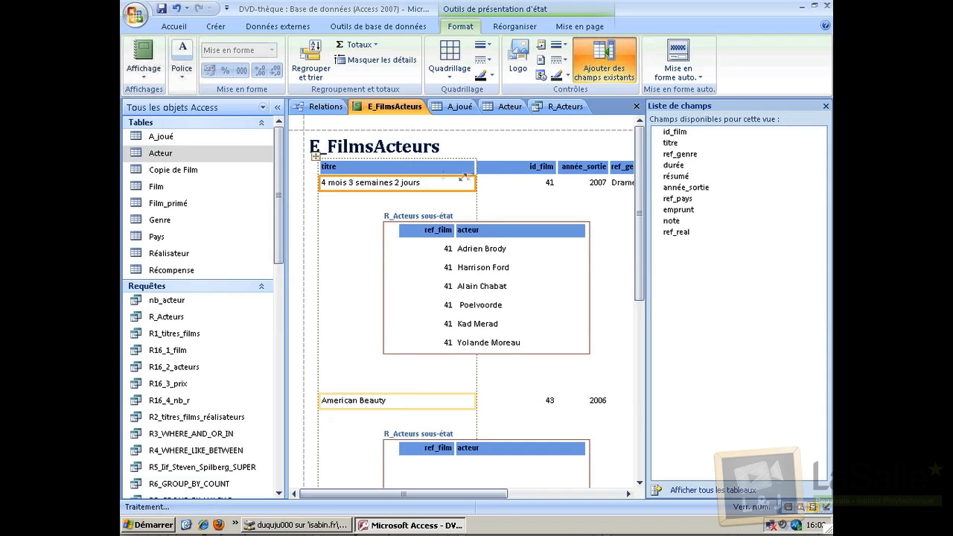
pyautogui.click(149, 74)
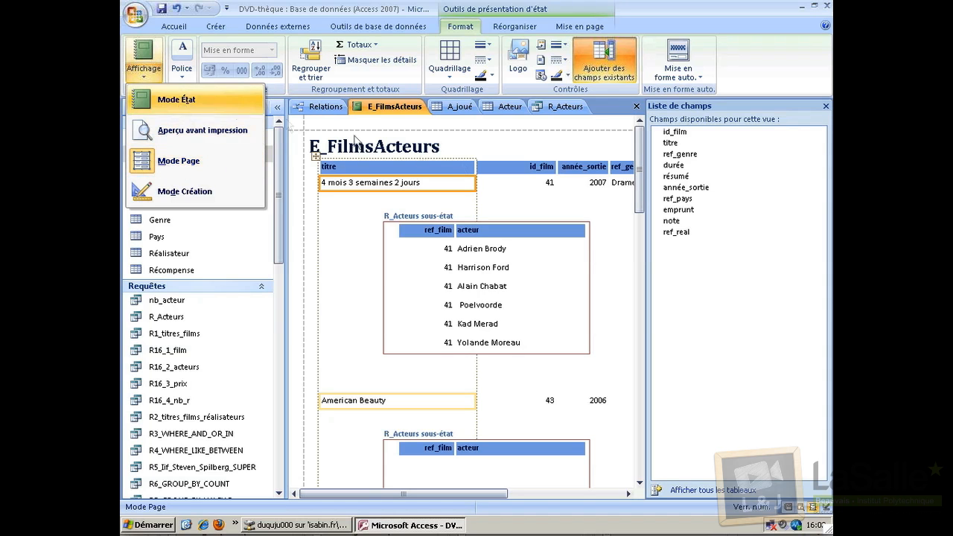
pyautogui.click(183, 101)
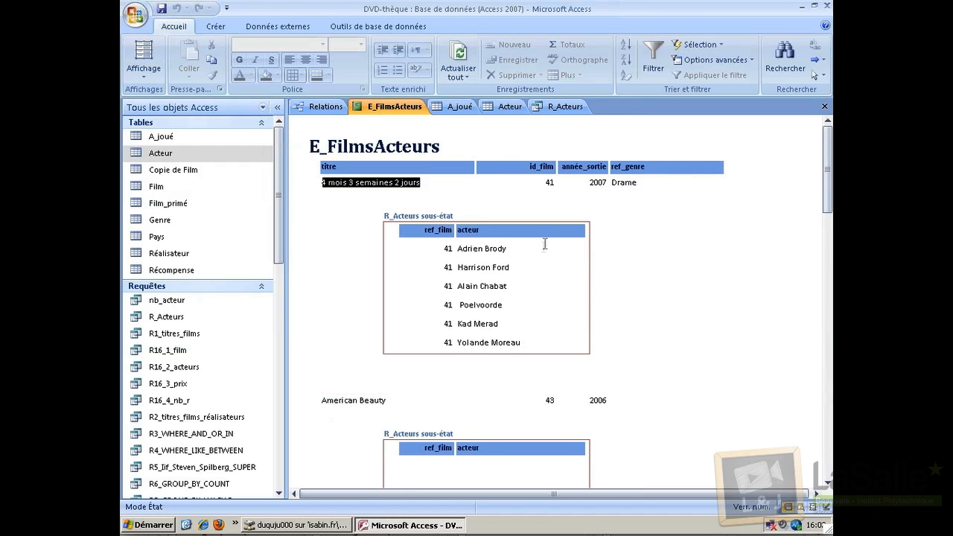
# Examine the actors listed in the subreport under each film throughout the report.
pyautogui.scroll(-3, 582, 292)
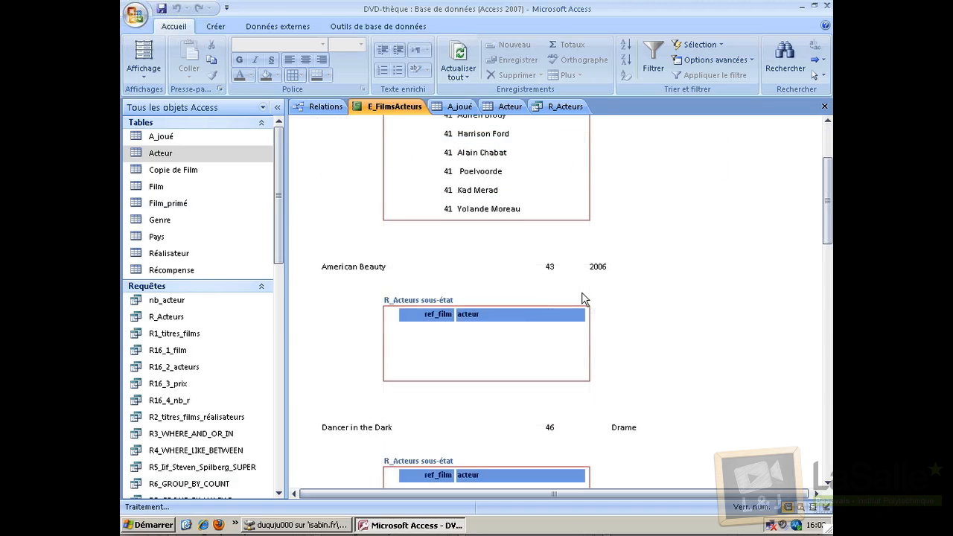
pyautogui.scroll(3, 582, 292)
pyautogui.scroll(-5, 582, 292)
pyautogui.scroll(-5, 582, 292)
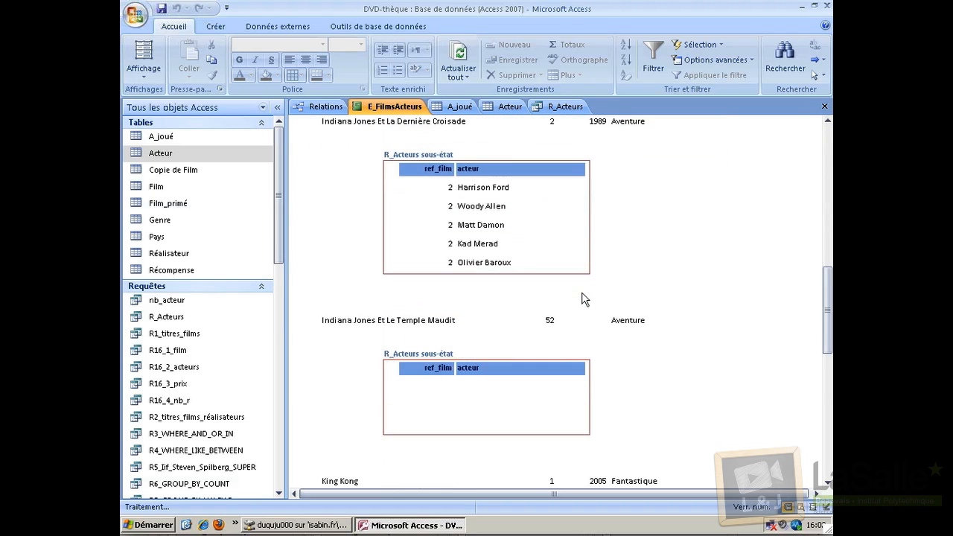
pyautogui.scroll(4, 582, 292)
pyautogui.scroll(-10, 582, 292)
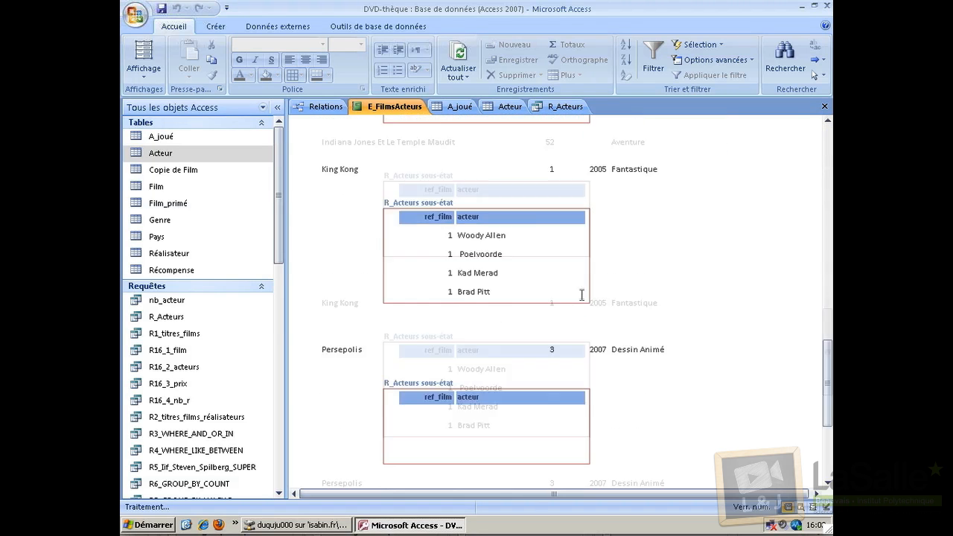
pyautogui.scroll(2, 580, 295)
pyautogui.scroll(-2, 581, 296)
pyautogui.scroll(15, 584, 305)
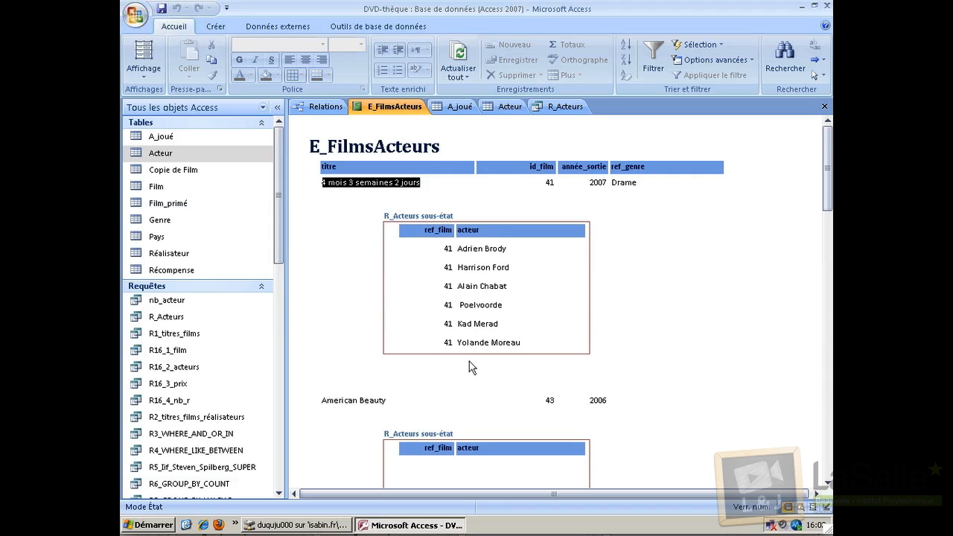
# Enlarge the R_Acteurs subreport in design view to about 10 cm wide and 6 cm high.
pyautogui.click(143, 70)
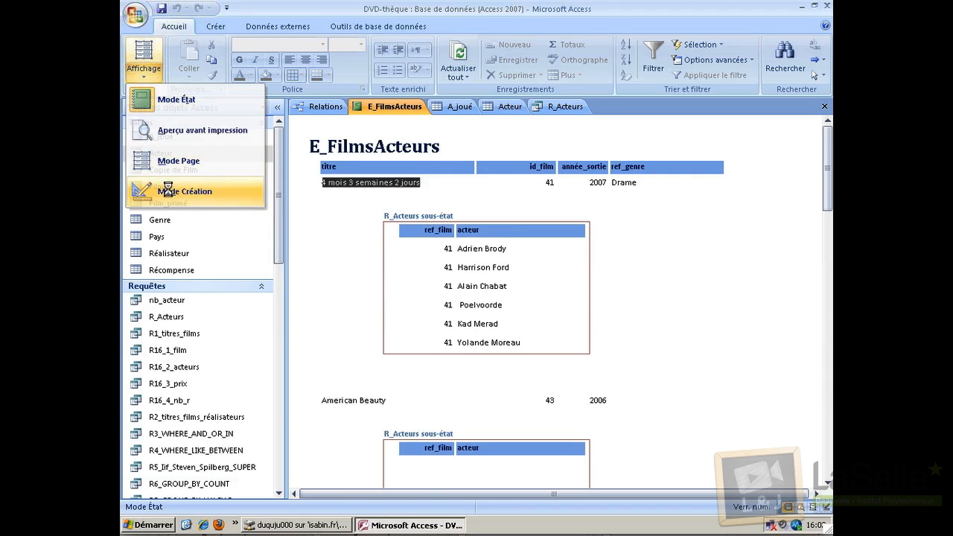
pyautogui.click(169, 190)
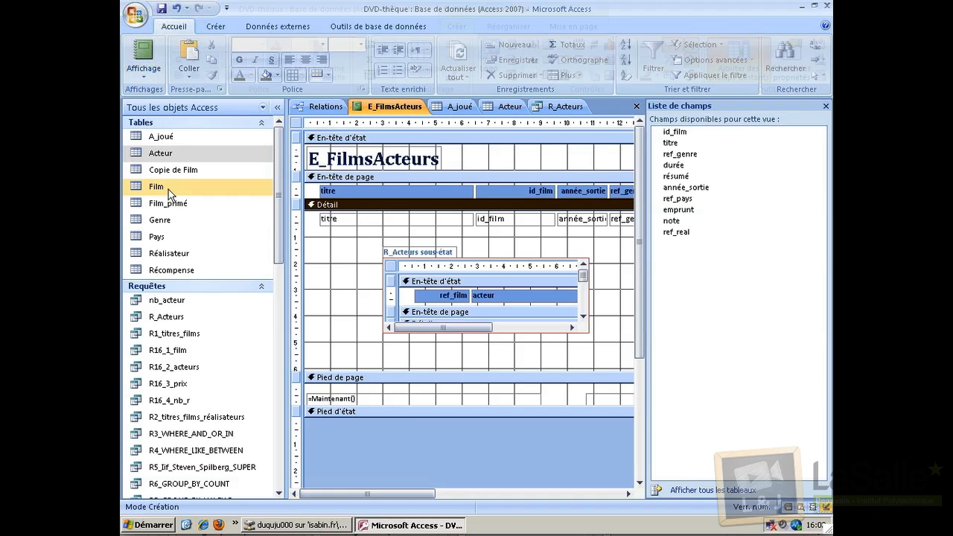
pyautogui.click(582, 329)
pyautogui.moveTo(588, 333); pyautogui.dragTo(541, 417)
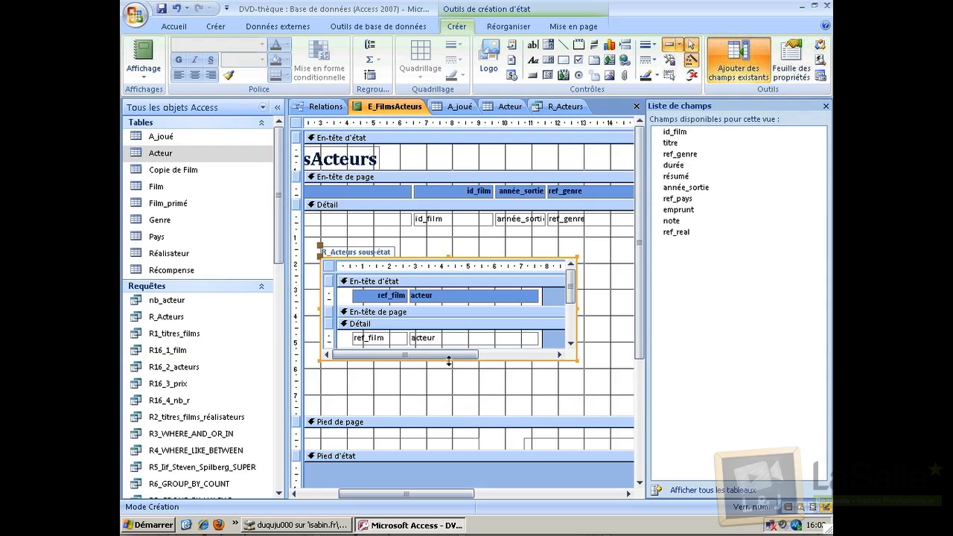
pyautogui.moveTo(449, 360); pyautogui.dragTo(449, 402)
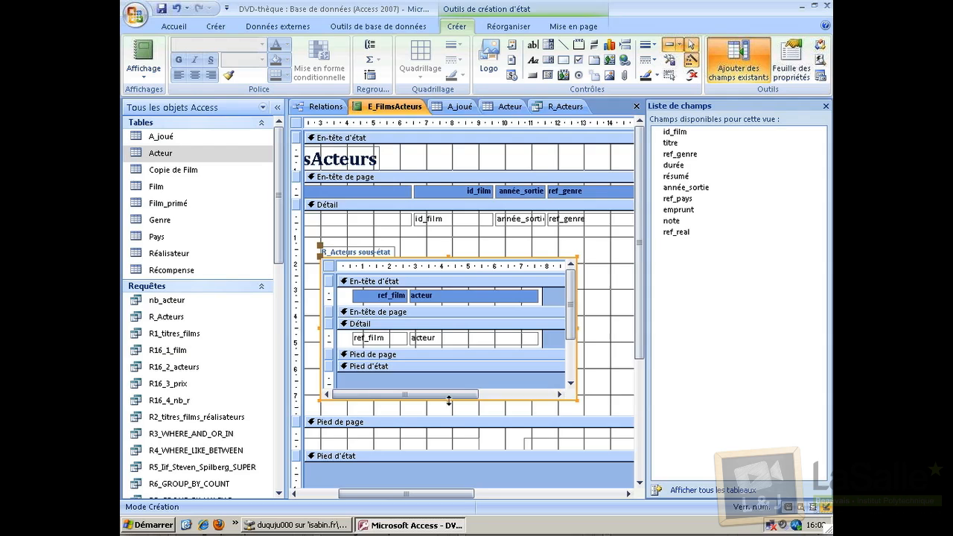
pyautogui.moveTo(449, 400); pyautogui.dragTo(449, 409)
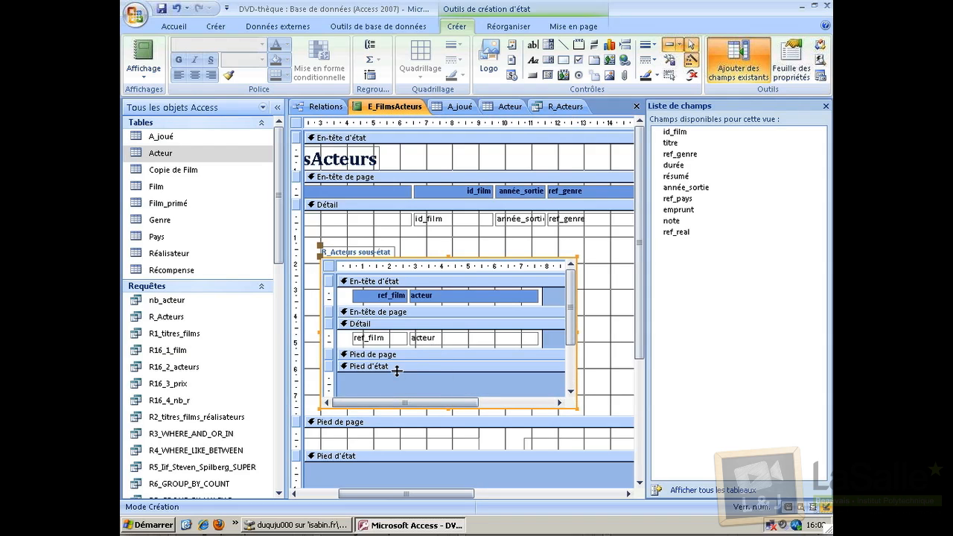
# Open up the Pied d'état section of the subreport to make room for one row of controls.
pyautogui.click(397, 372)
pyautogui.moveTo(397, 372); pyautogui.dragTo(403, 393)
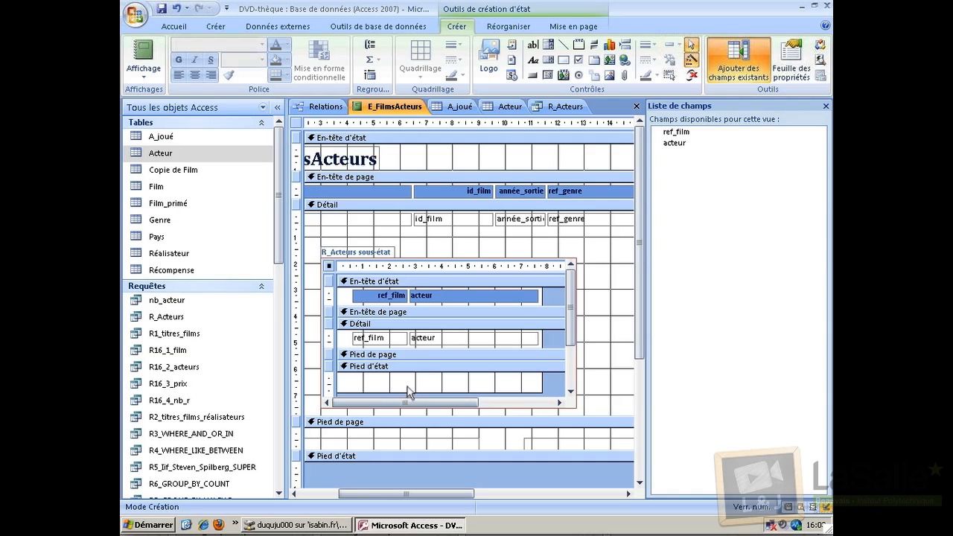
pyautogui.click(377, 285)
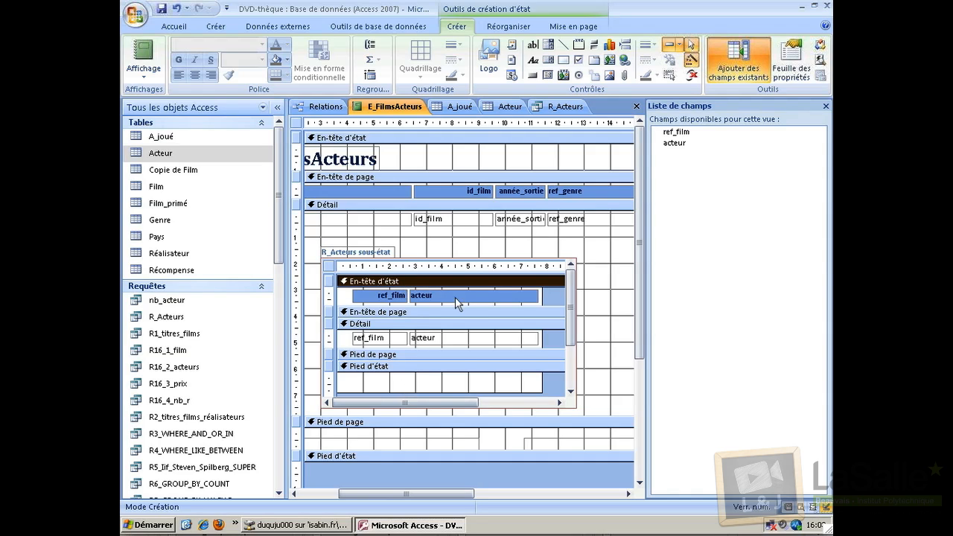
# Place a text box in the subreport's Pied d'état section, starting near the 3 cm mark.
pyautogui.click(414, 392)
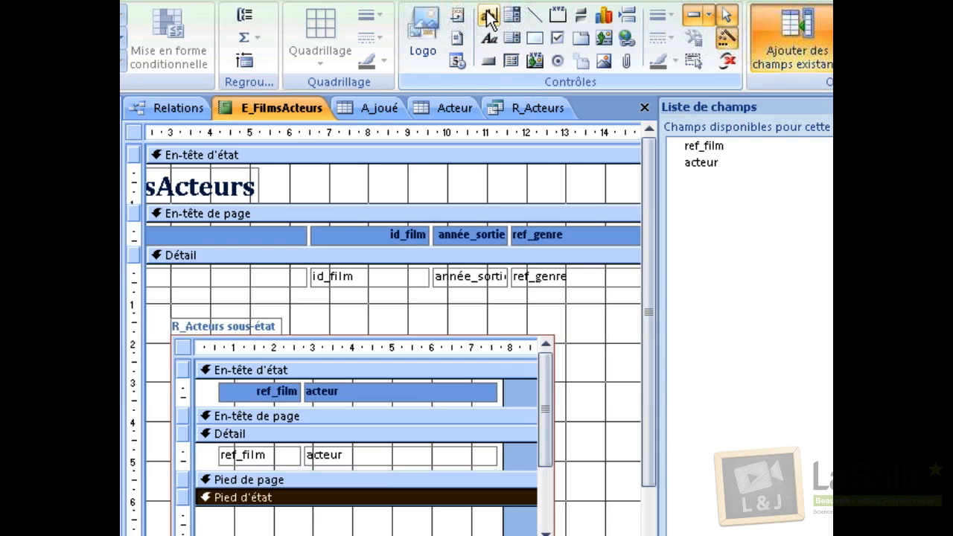
pyautogui.click(487, 17)
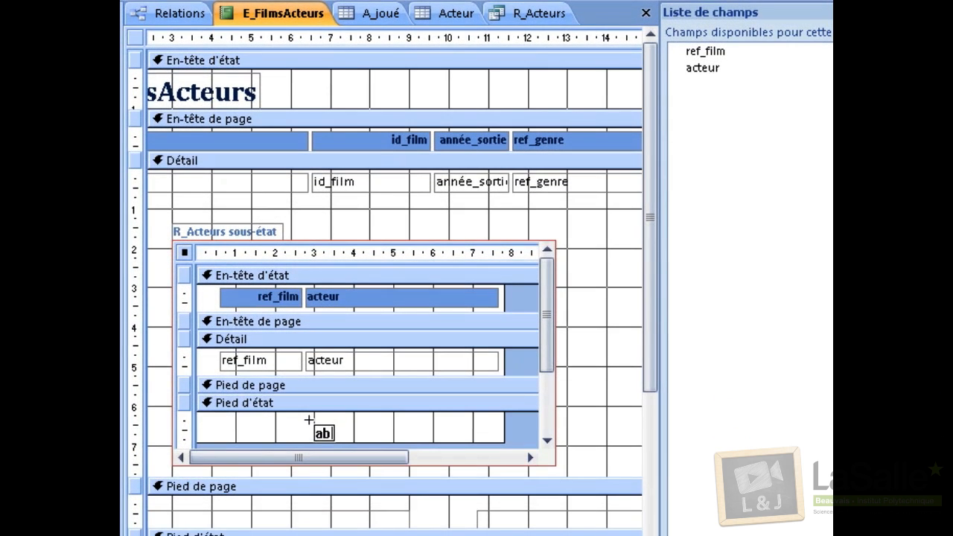
pyautogui.click(314, 513)
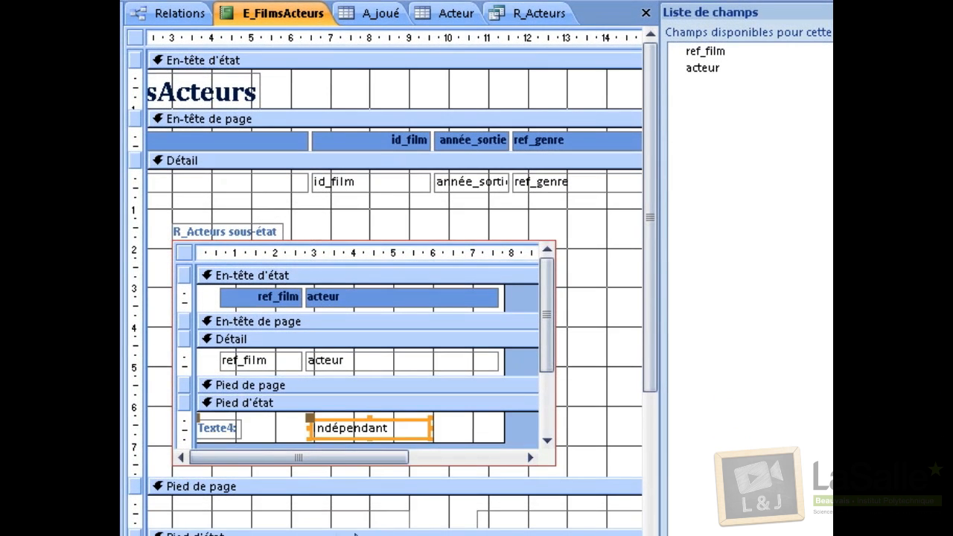
# Change the new text box's label to "Nombre d'acteurs :".
pyautogui.click(219, 426)
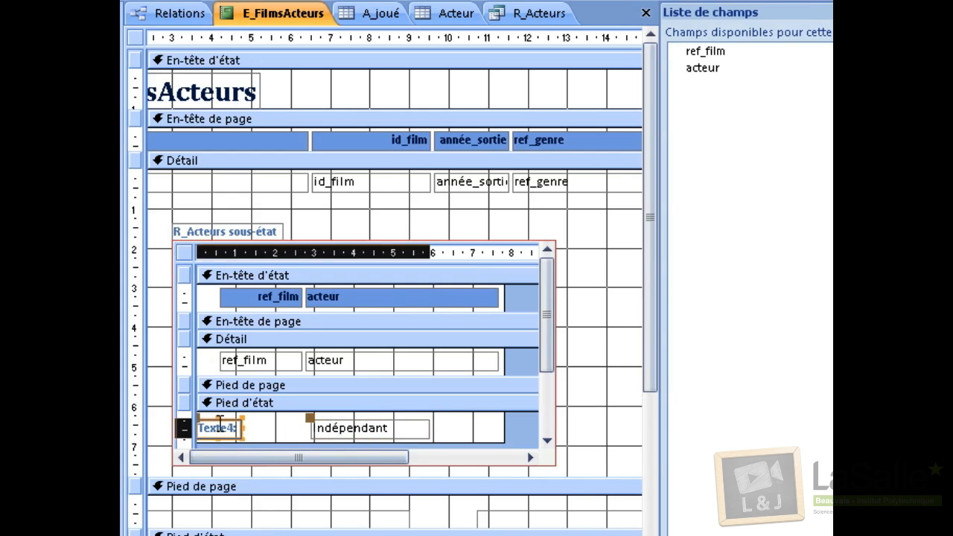
pyautogui.doubleClick(220, 422)
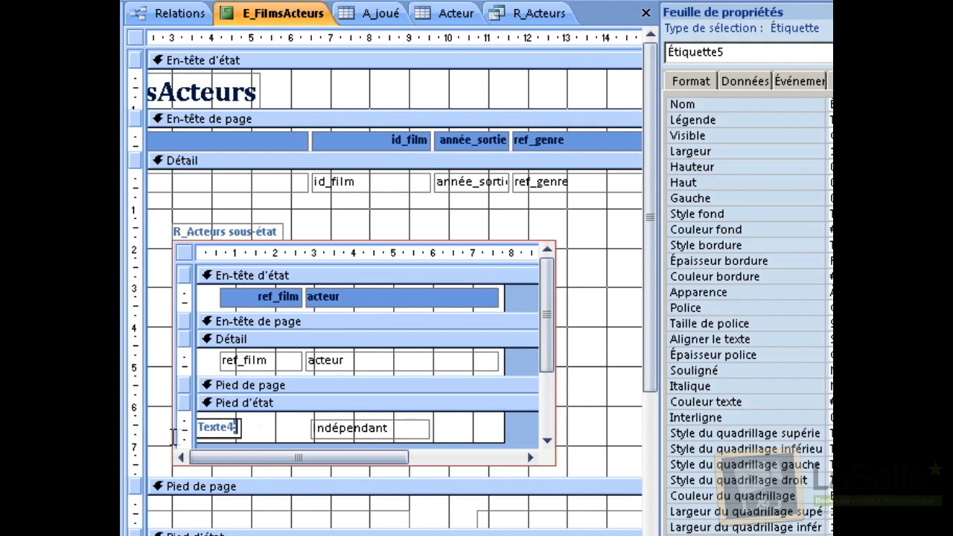
pyautogui.click(180, 433)
pyautogui.doubleClick(231, 429)
pyautogui.doubleClick(231, 427)
pyautogui.press('Delete')
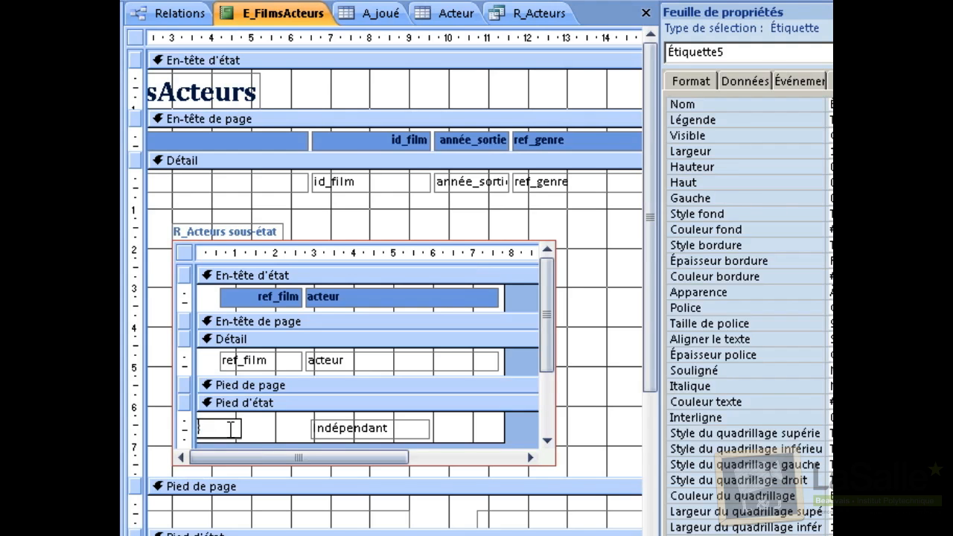
pyautogui.write("Nombre d'")
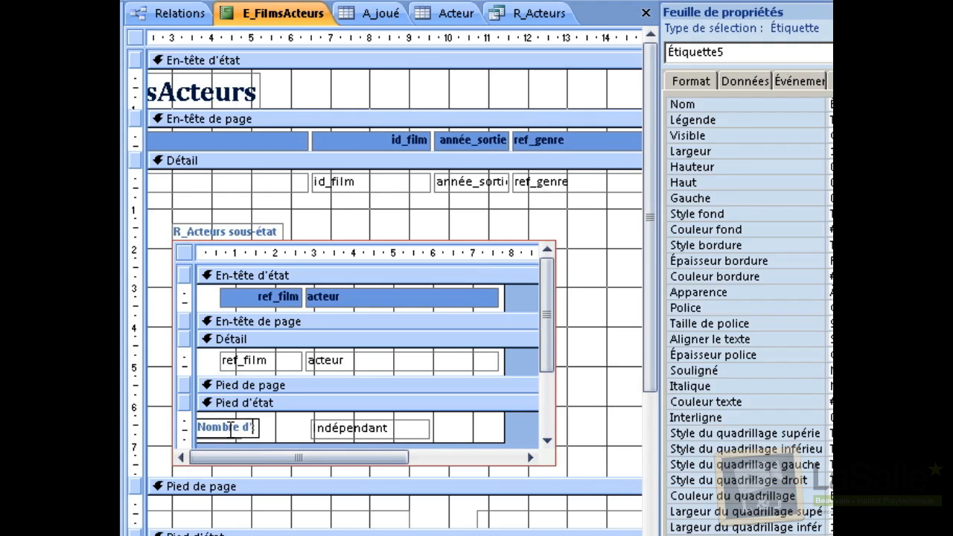
pyautogui.write('acteurs :')
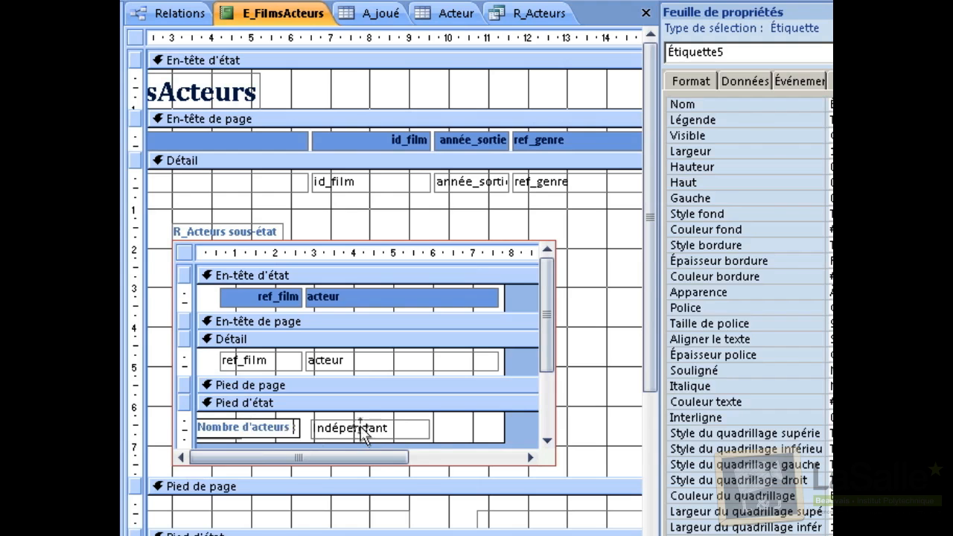
pyautogui.click(362, 431)
pyautogui.click(433, 436)
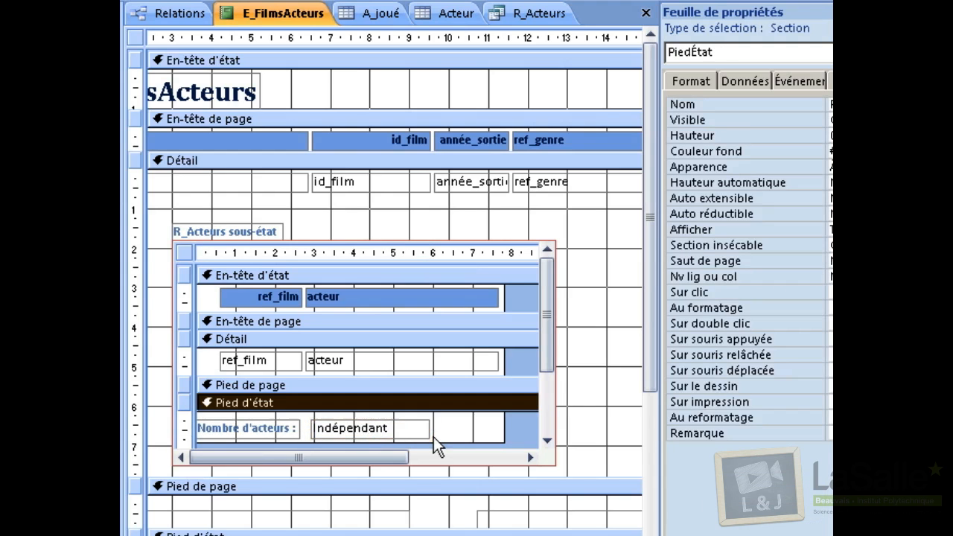
# Enter the formula =compte(acteur) in the unbound text box of the subreport's Pied d'état section.
pyautogui.click(387, 426)
pyautogui.click(400, 425)
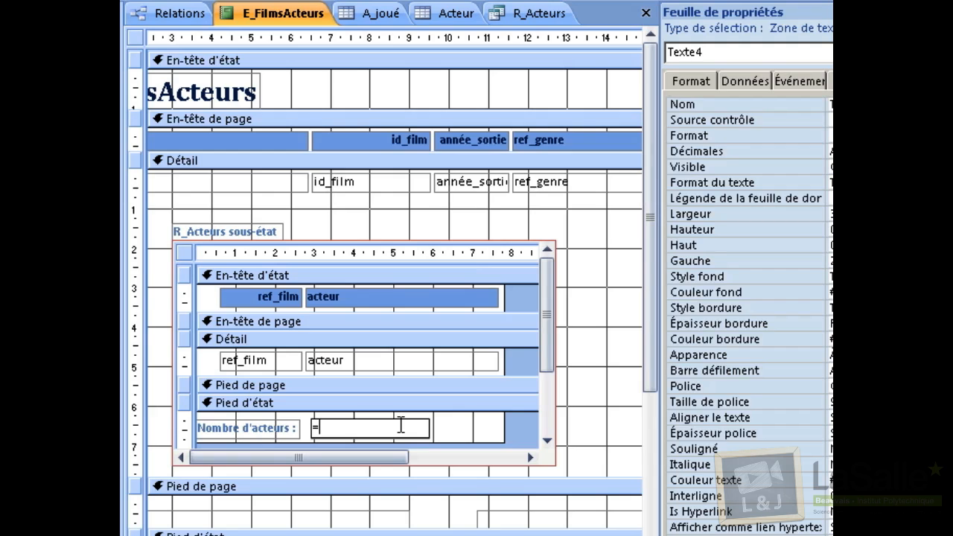
pyautogui.write('=compte(acteur')
pyautogui.click(406, 426)
pyautogui.press('BackSpace')
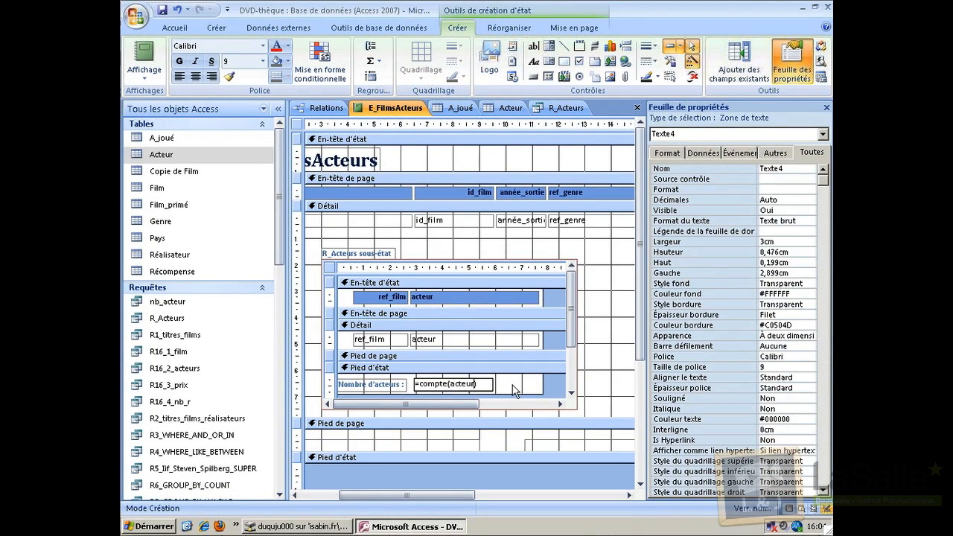
pyautogui.click(513, 390)
# Display the report in report view and examine the number of actors given under each film.
pyautogui.click(144, 59)
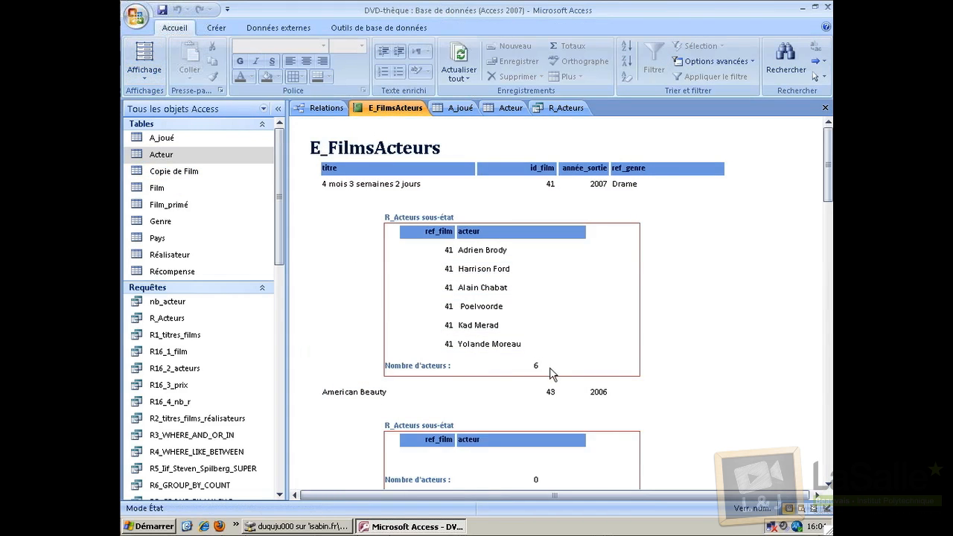
pyautogui.scroll(-3, 545, 407)
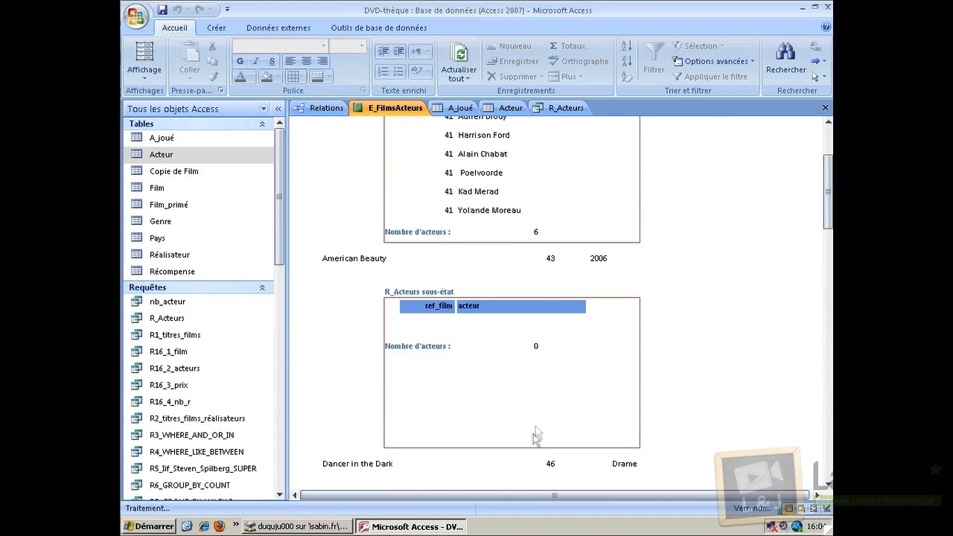
pyautogui.scroll(-1, 514, 395)
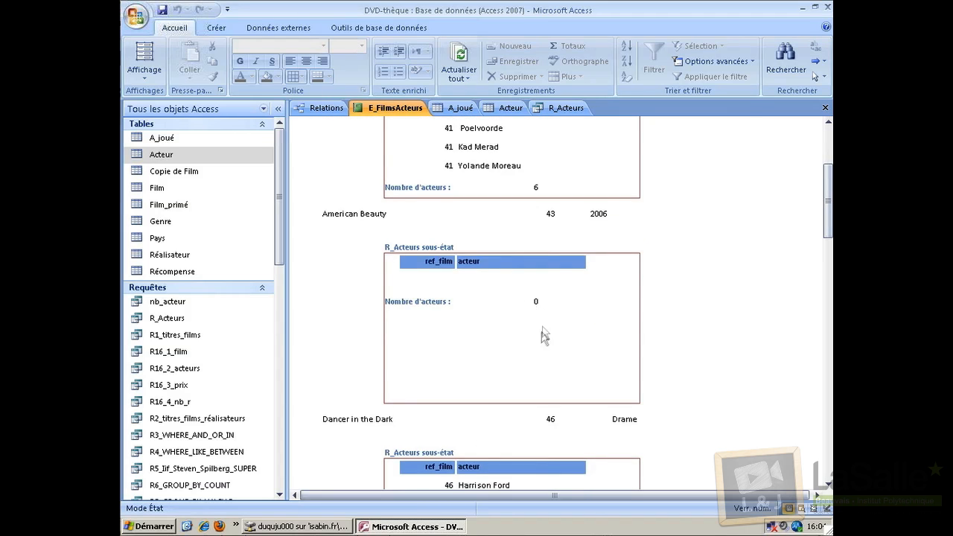
pyautogui.scroll(-4, 542, 335)
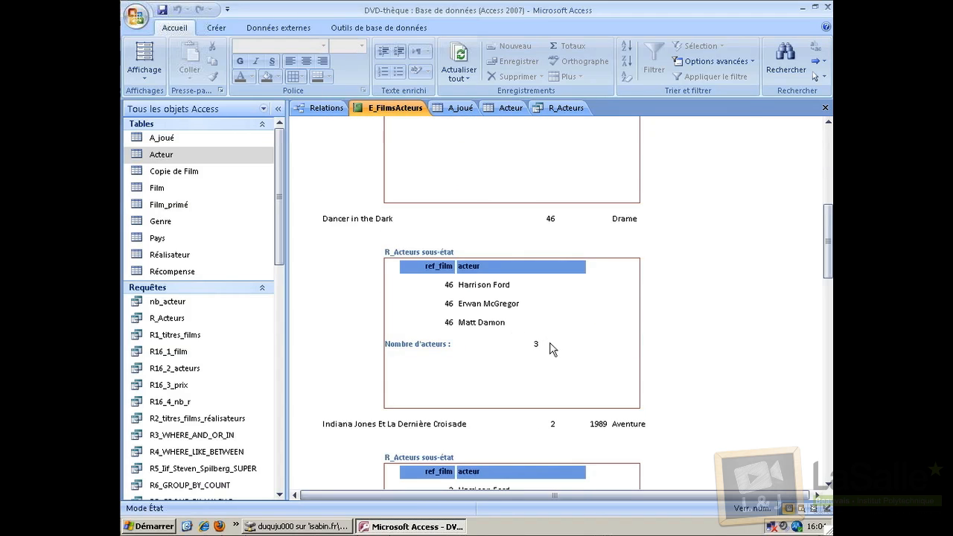